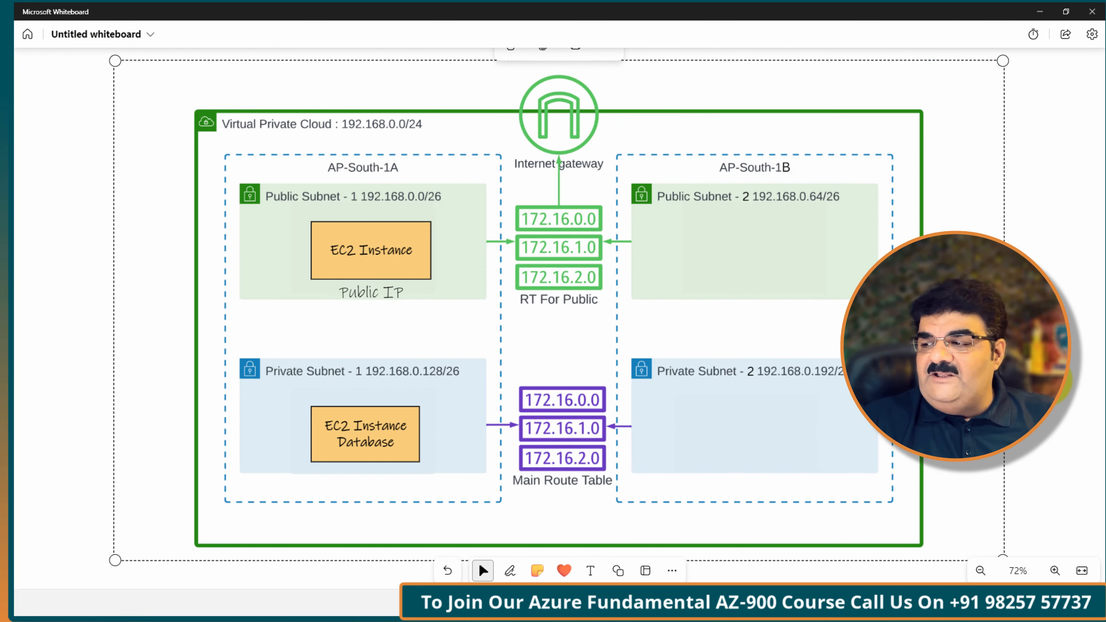
Switch to the AWS console and check the public and private IP addresses of the Web-Server and Database instances
{"action": "left_click_drag", "start_coordinate": [1039, 362], "coordinate": [908, 362]}
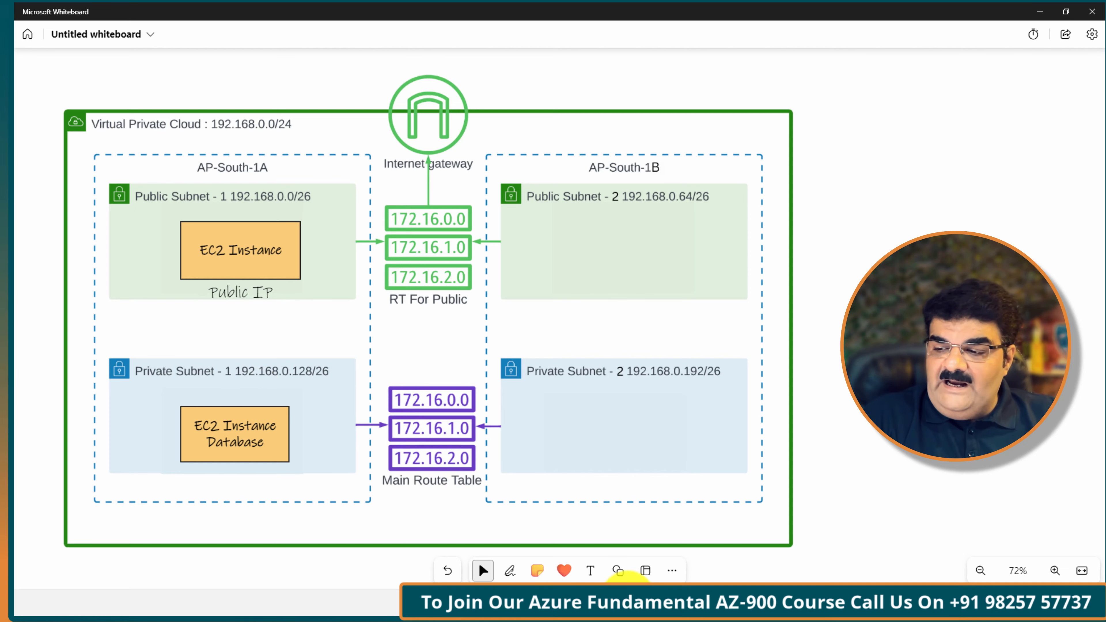
{"action": "left_click", "coordinate": [637, 599]}
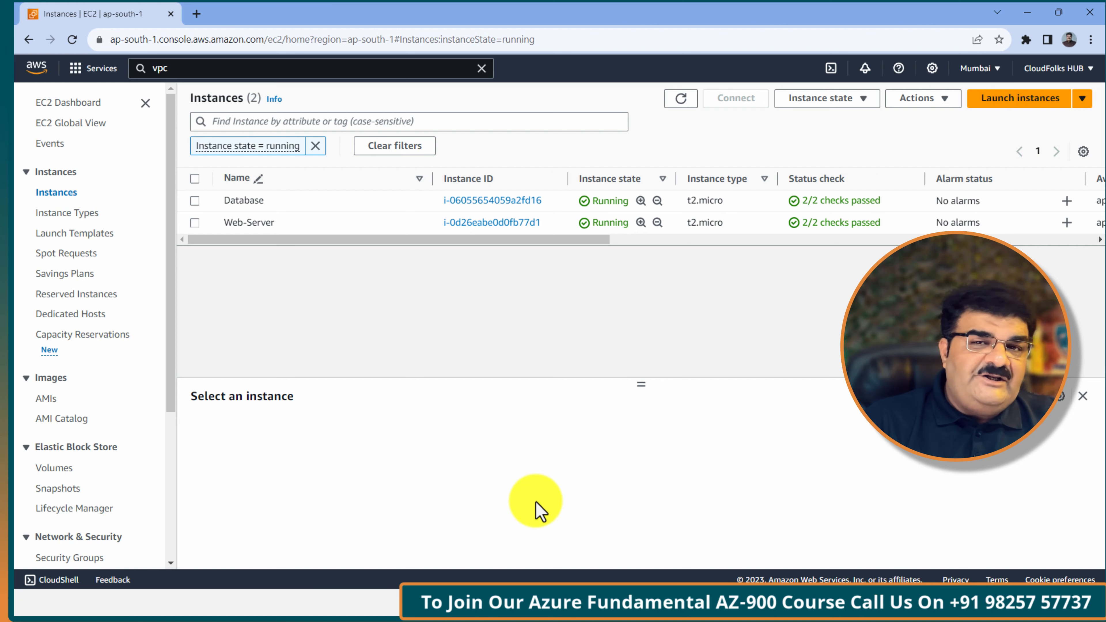
{"action": "left_click", "coordinate": [210, 225]}
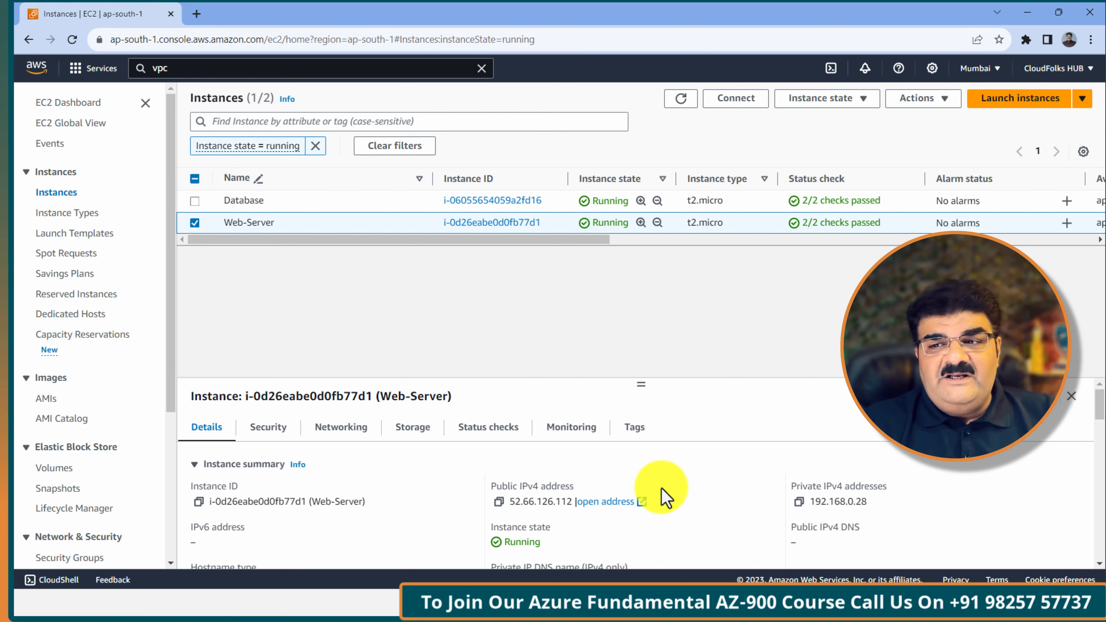
{"action": "left_click", "coordinate": [195, 222]}
{"action": "left_click", "coordinate": [195, 202]}
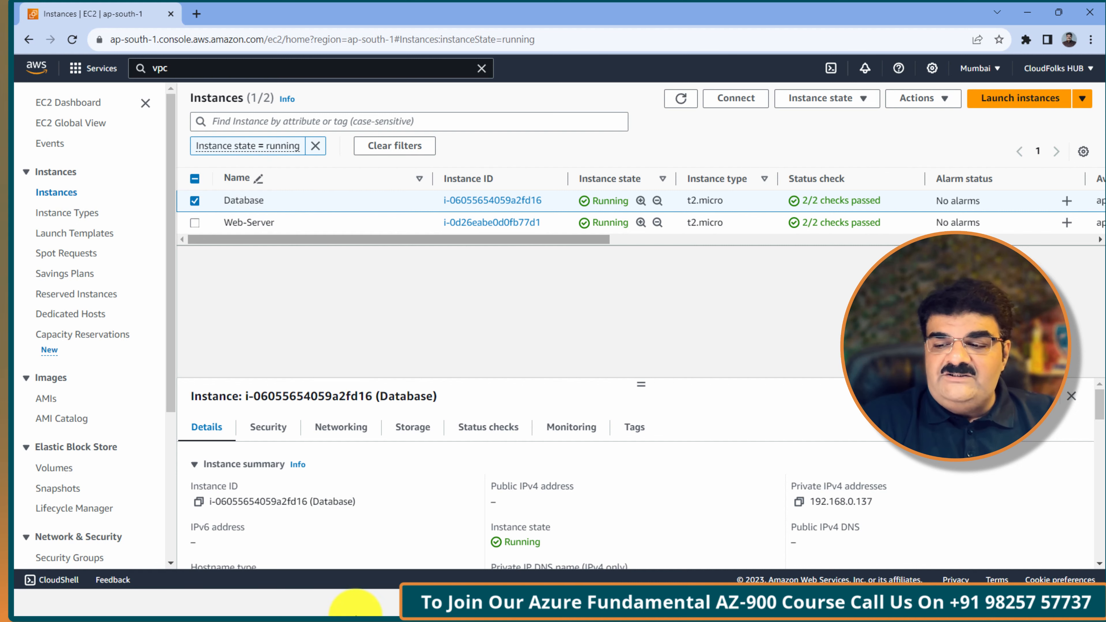
{"action": "left_click", "coordinate": [195, 201]}
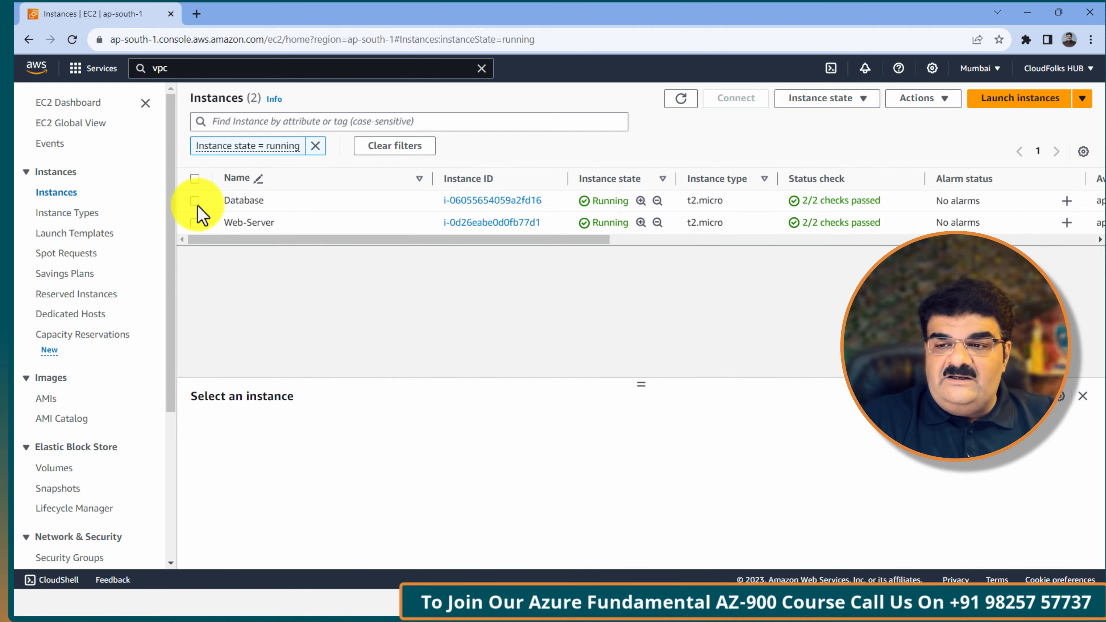
Connect to the Web-Server instance using EC2 Instance Connect with the default user name ec2-user
{"action": "left_click", "coordinate": [196, 224]}
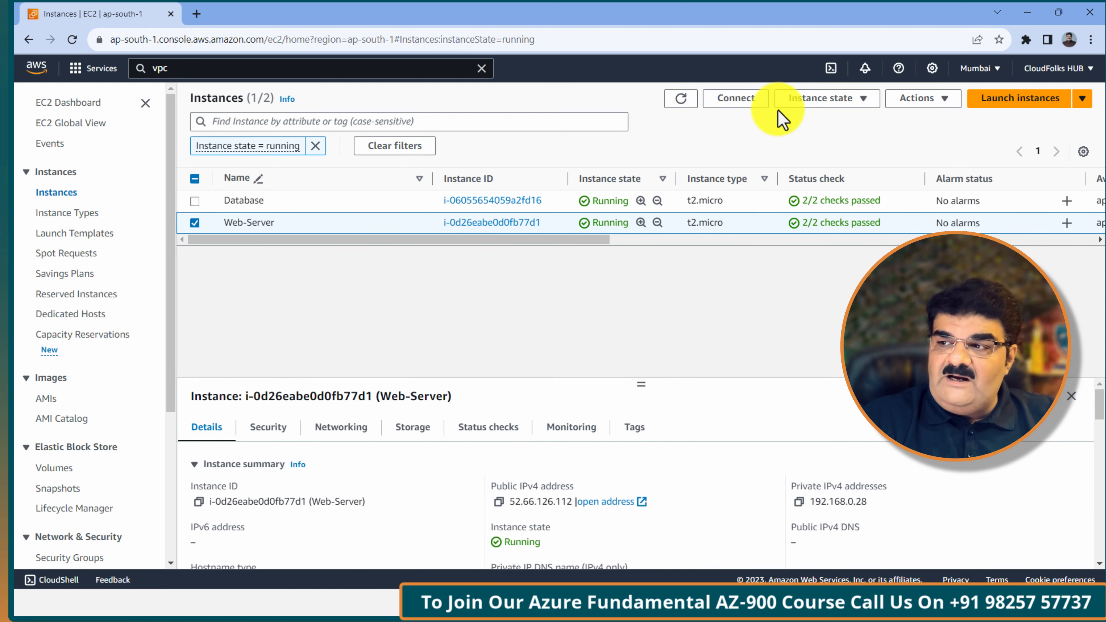
{"action": "left_click", "coordinate": [740, 104]}
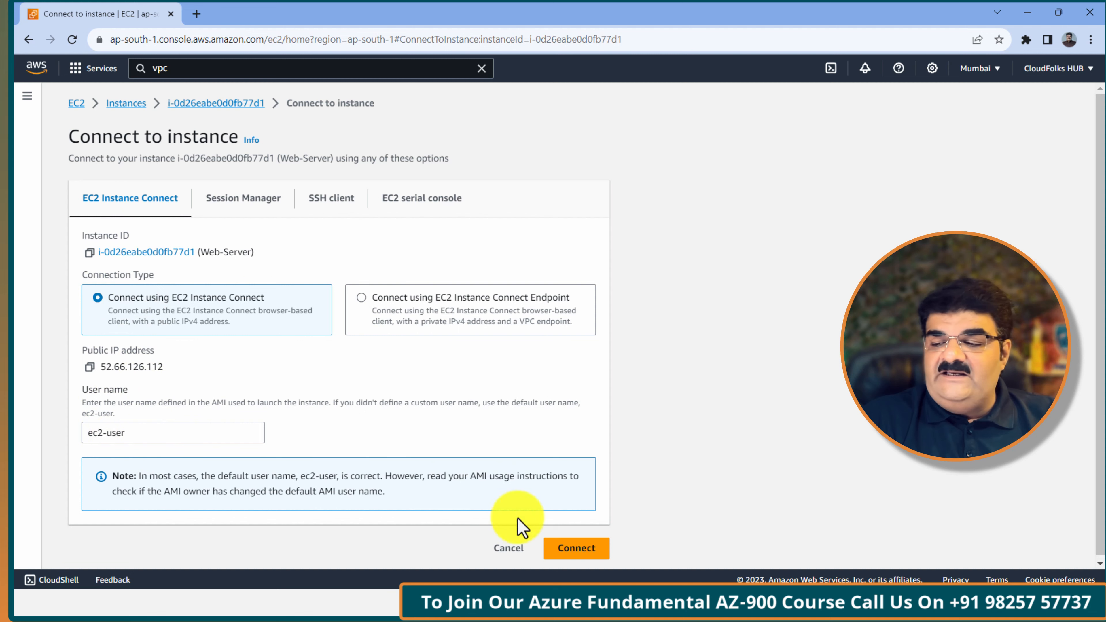
{"action": "left_click", "coordinate": [579, 549]}
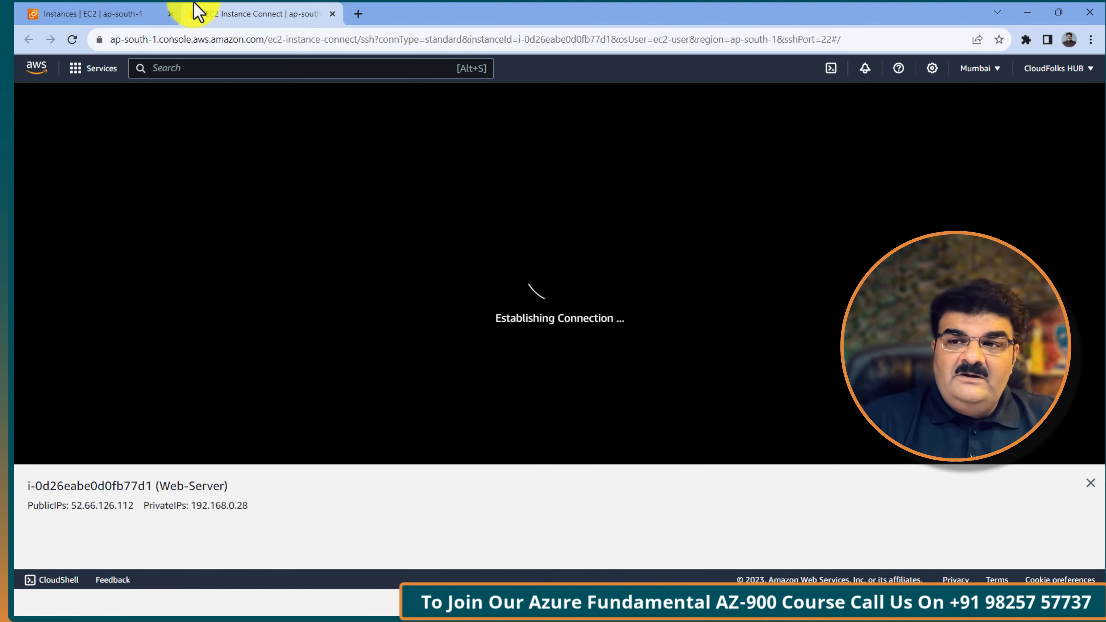
Select the Database instance in the instance list to review its details, and check the Web-Server terminal session
{"action": "left_click", "coordinate": [97, 13]}
{"action": "left_click", "coordinate": [194, 201]}
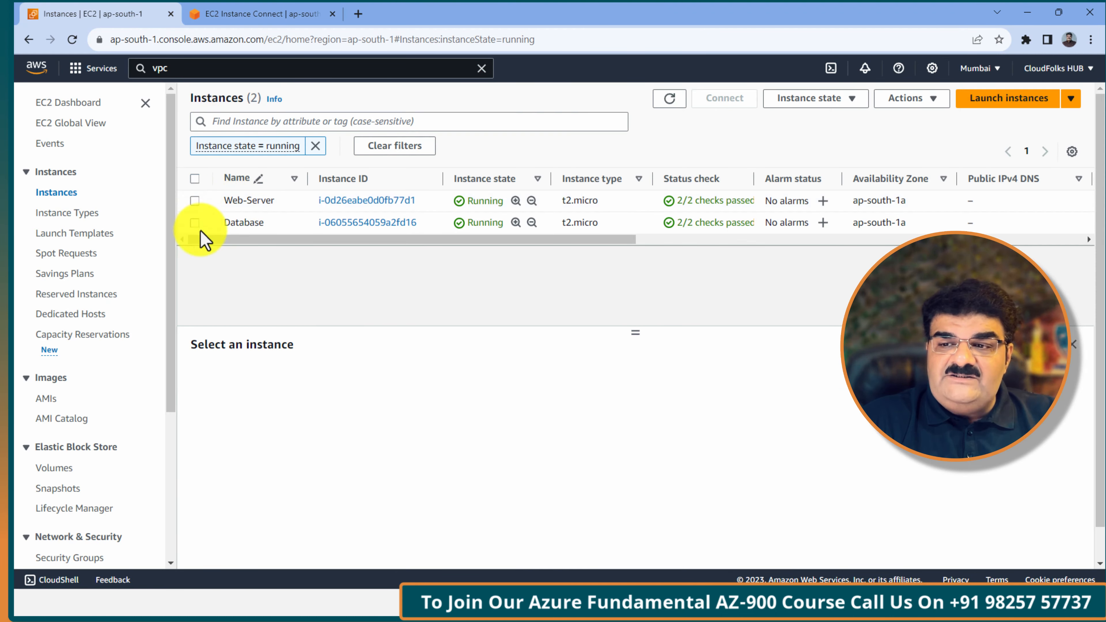
{"action": "left_click", "coordinate": [195, 222]}
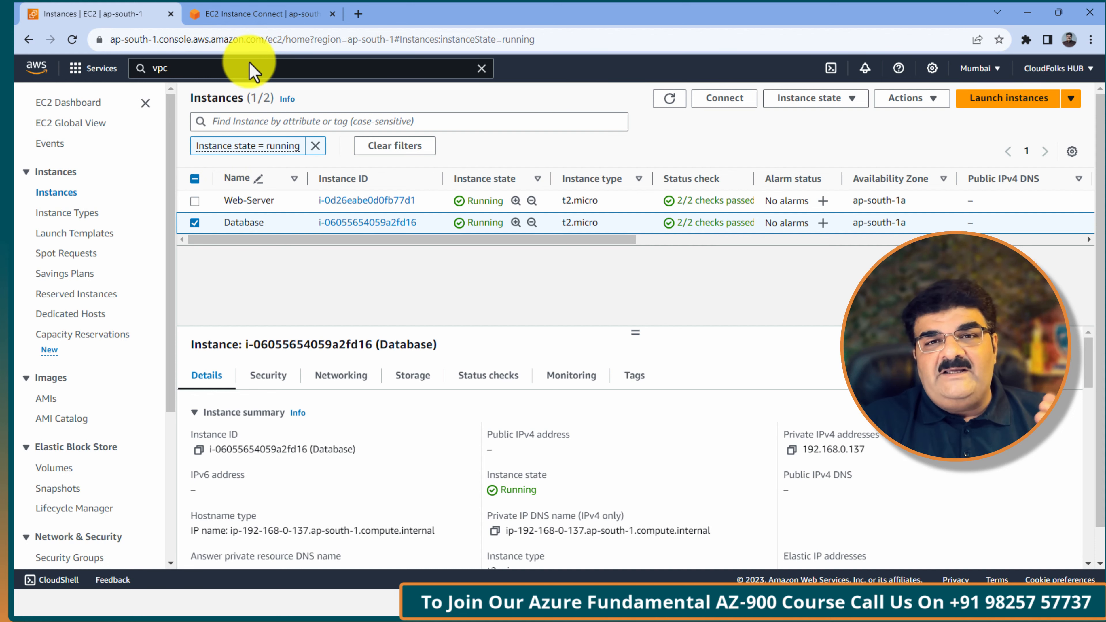
{"action": "left_click", "coordinate": [283, 17]}
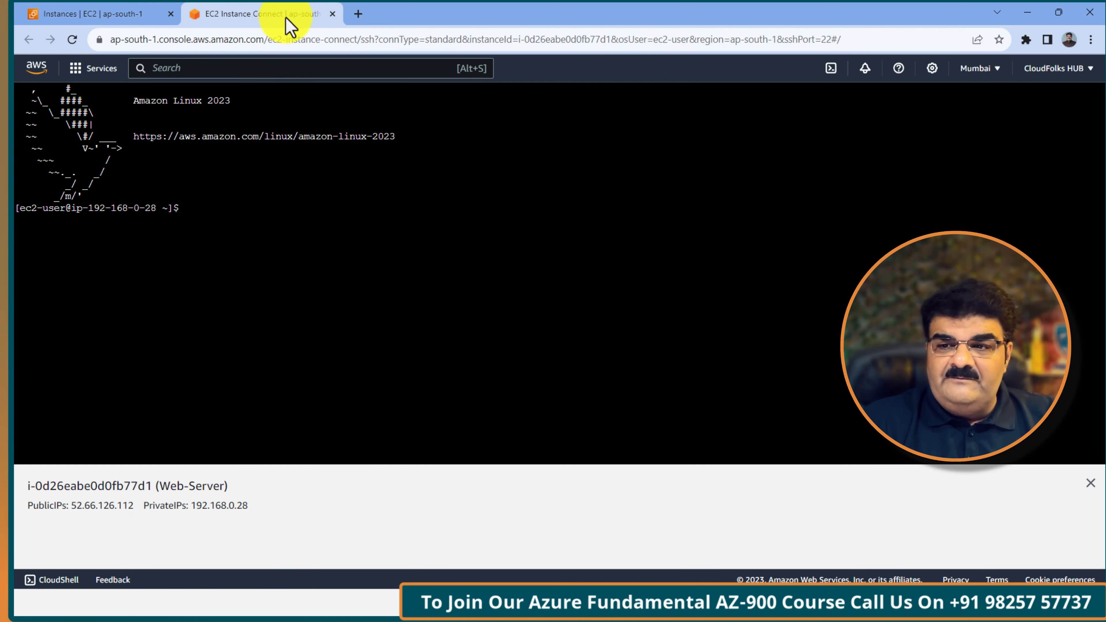
Open the VPC console separately, examine the existing endpoint's type and status in the endpoints list, and close it
{"action": "left_click", "coordinate": [135, 18]}
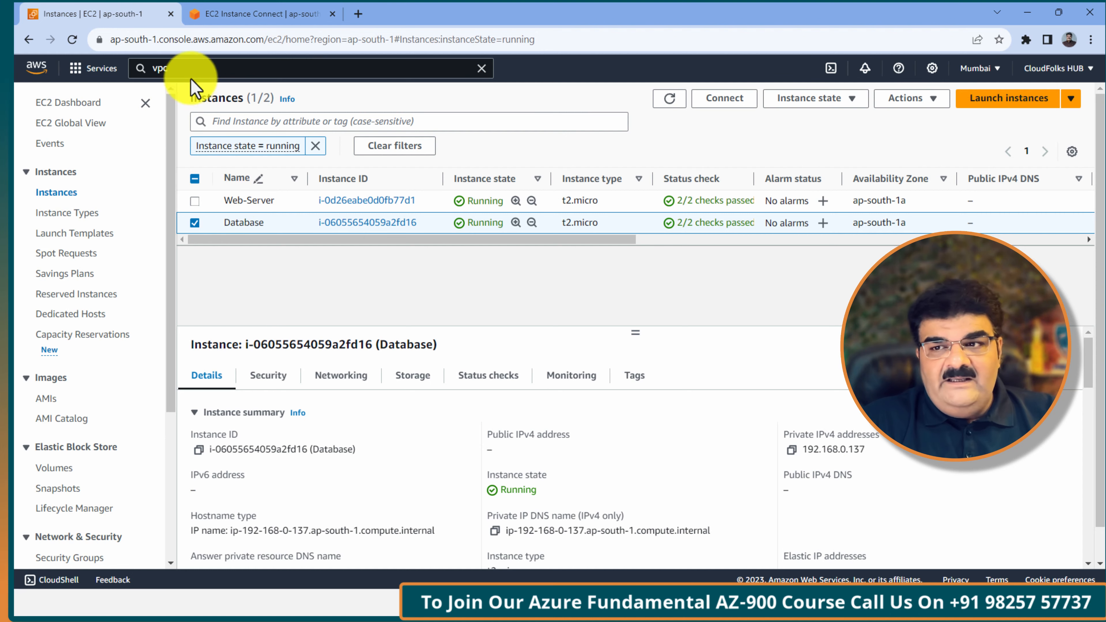
{"action": "left_click", "coordinate": [191, 70]}
{"action": "right_click", "coordinate": [348, 202]}
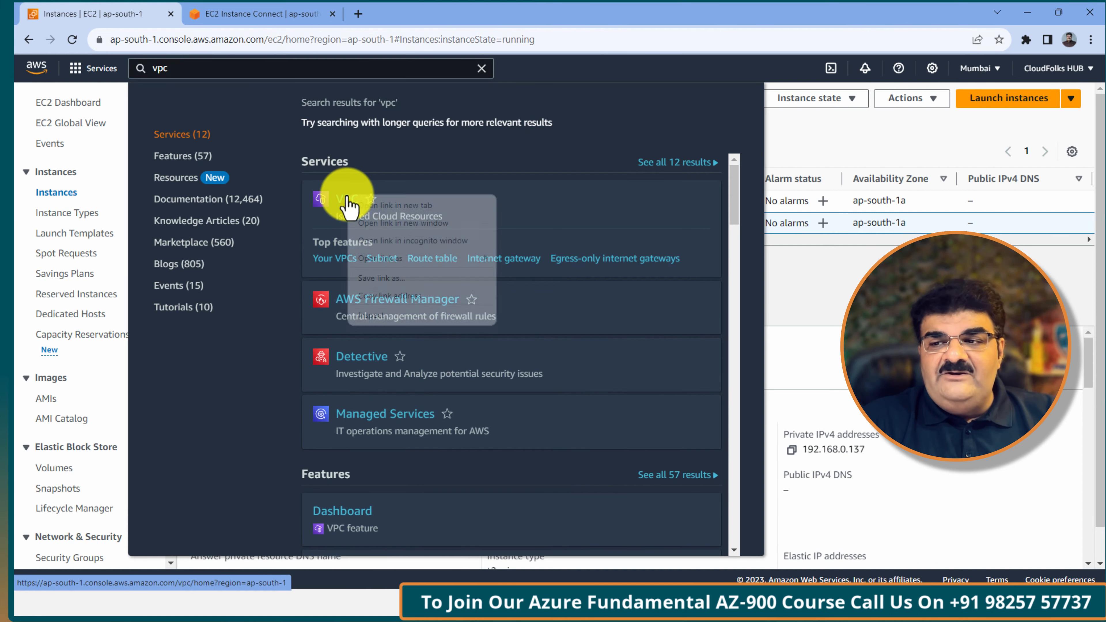
{"action": "left_click", "coordinate": [362, 205]}
{"action": "left_click", "coordinate": [391, 18]}
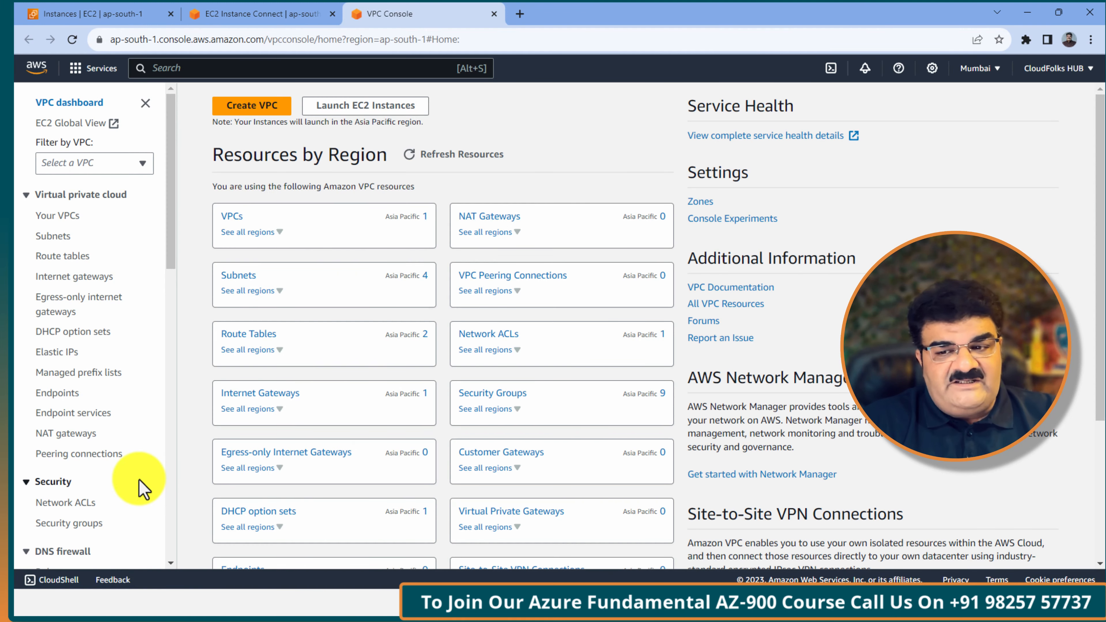
{"action": "left_click", "coordinate": [61, 395]}
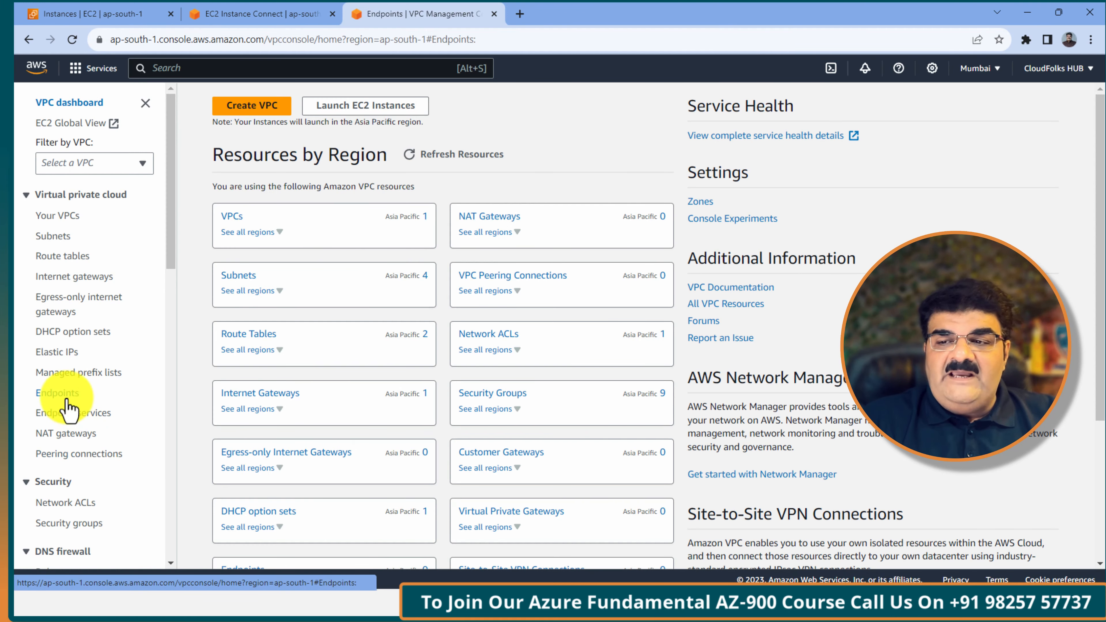
{"action": "left_click_drag", "start_coordinate": [234, 186], "coordinate": [575, 182]}
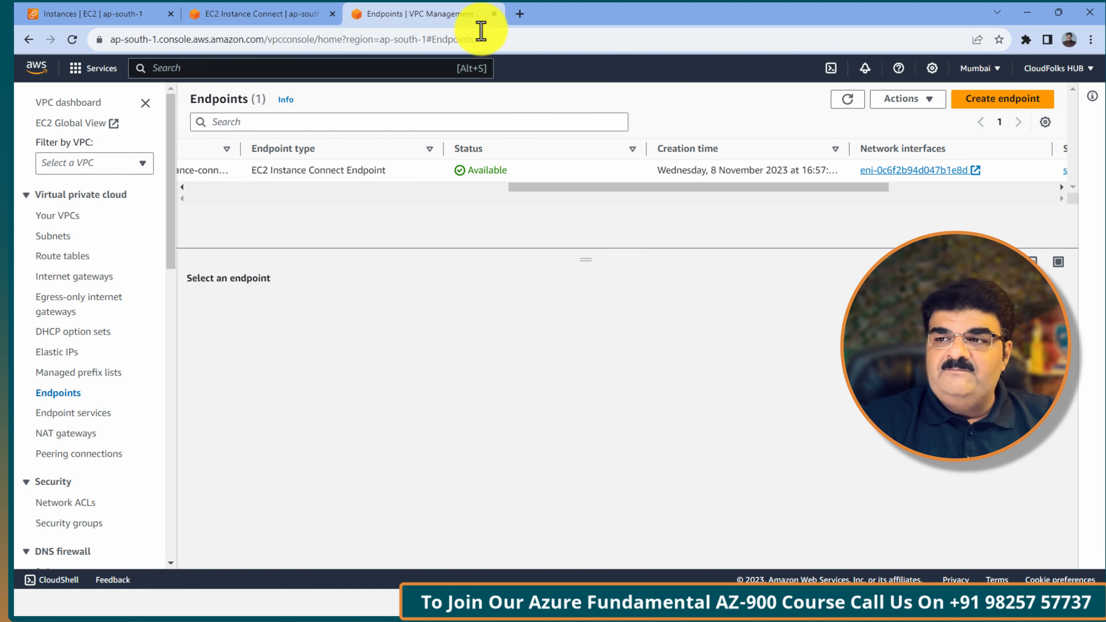
{"action": "left_click", "coordinate": [494, 13]}
Connect to the Database instance using EC2 Instance Connect Endpoint, choosing the endpoint eice-0097dcb15815809bf named ec2-endpoint
{"action": "left_click", "coordinate": [133, 18]}
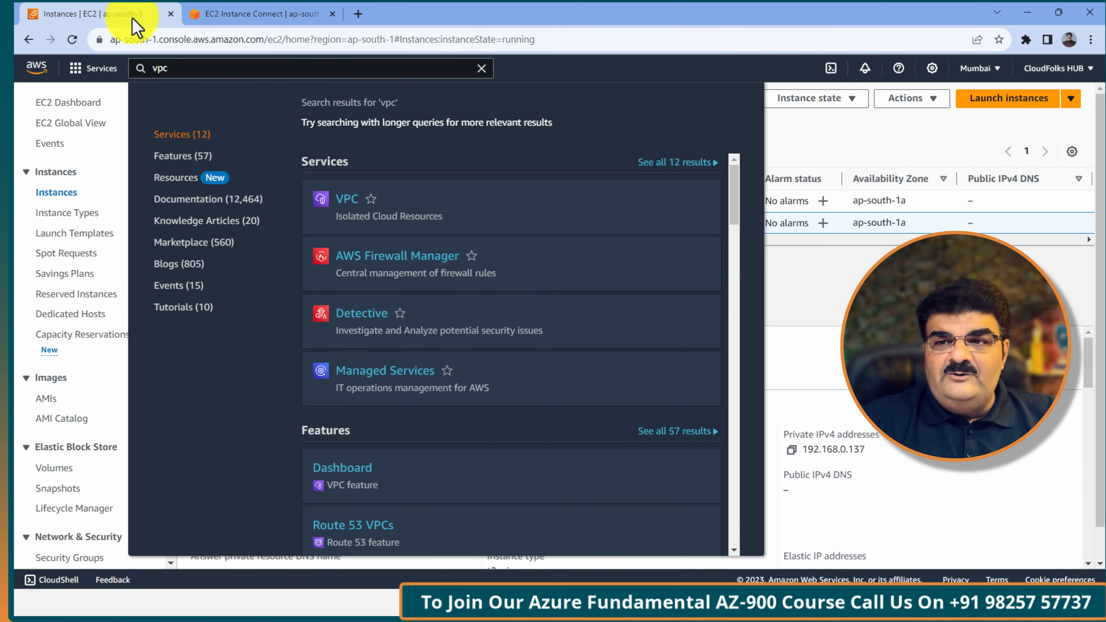
{"action": "left_click", "coordinate": [785, 317]}
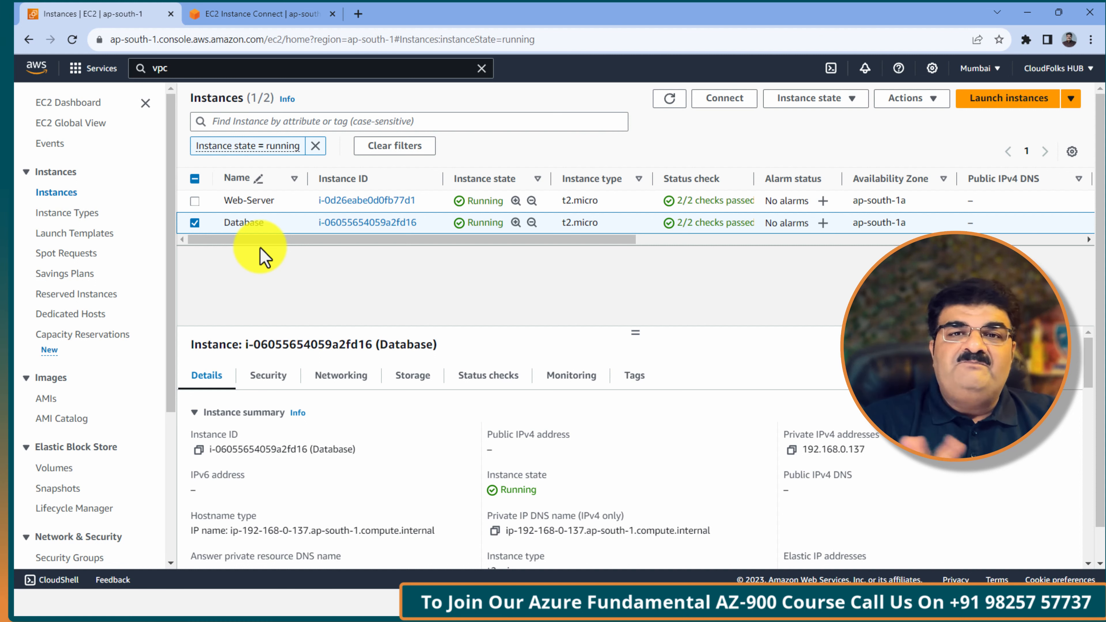
{"action": "left_click", "coordinate": [710, 101]}
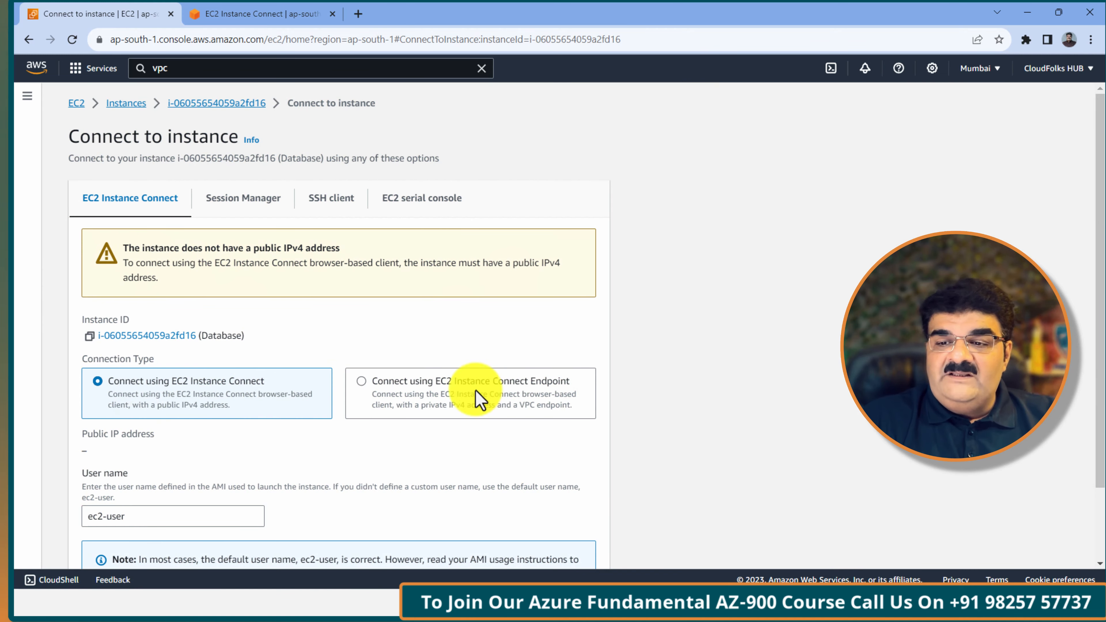
{"action": "left_click", "coordinate": [360, 385]}
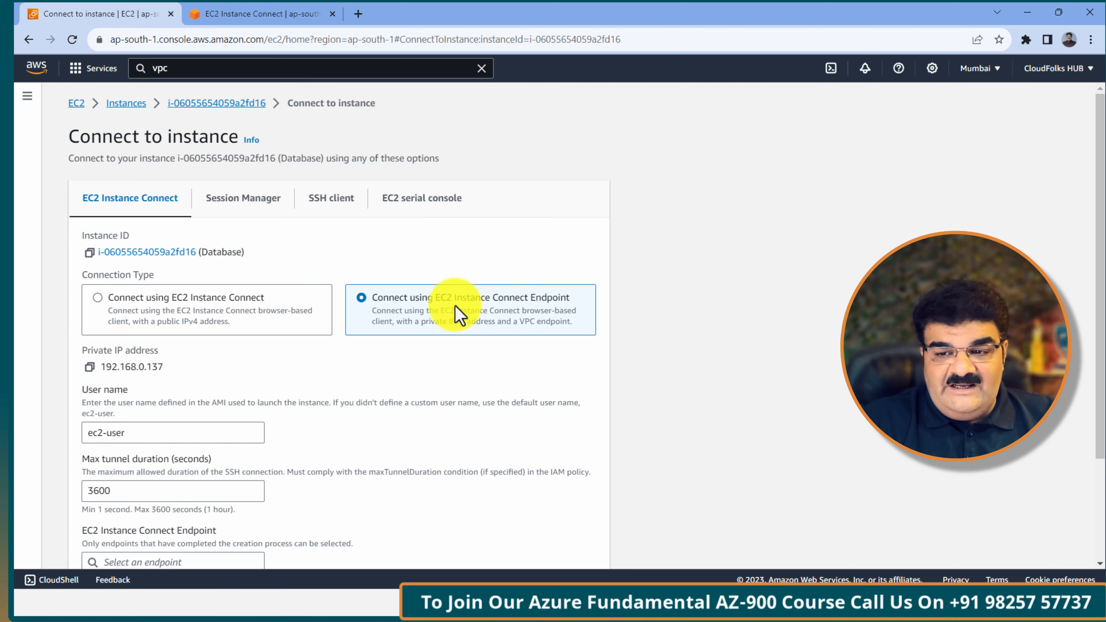
{"action": "scroll", "coordinate": [462, 323], "scroll_direction": "down", "scroll_amount": 3}
{"action": "left_click", "coordinate": [151, 431]}
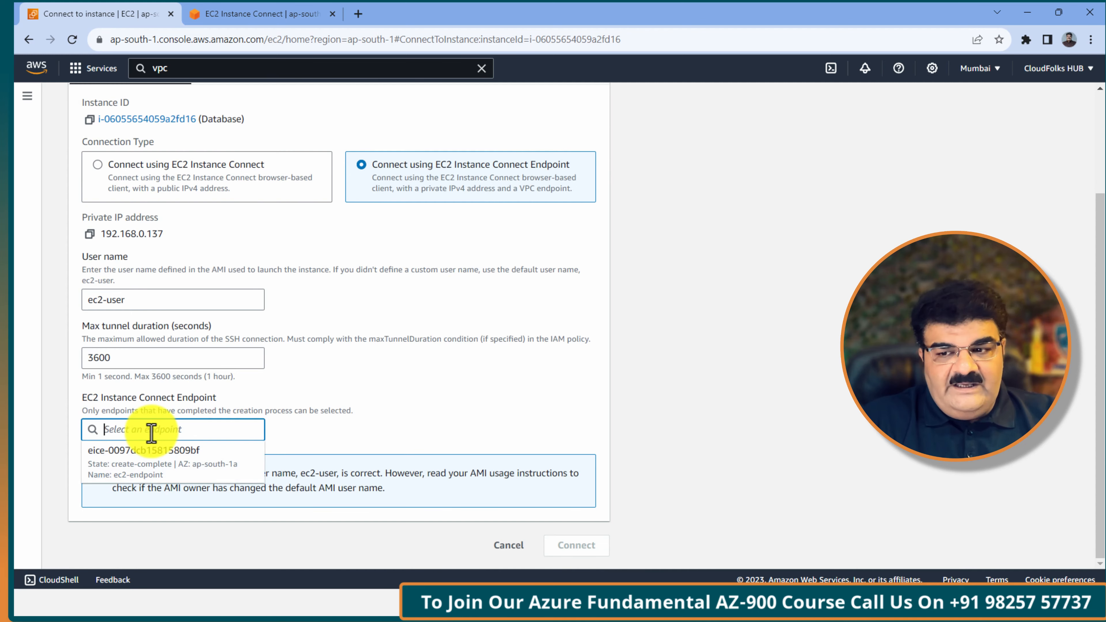
{"action": "left_click", "coordinate": [164, 468]}
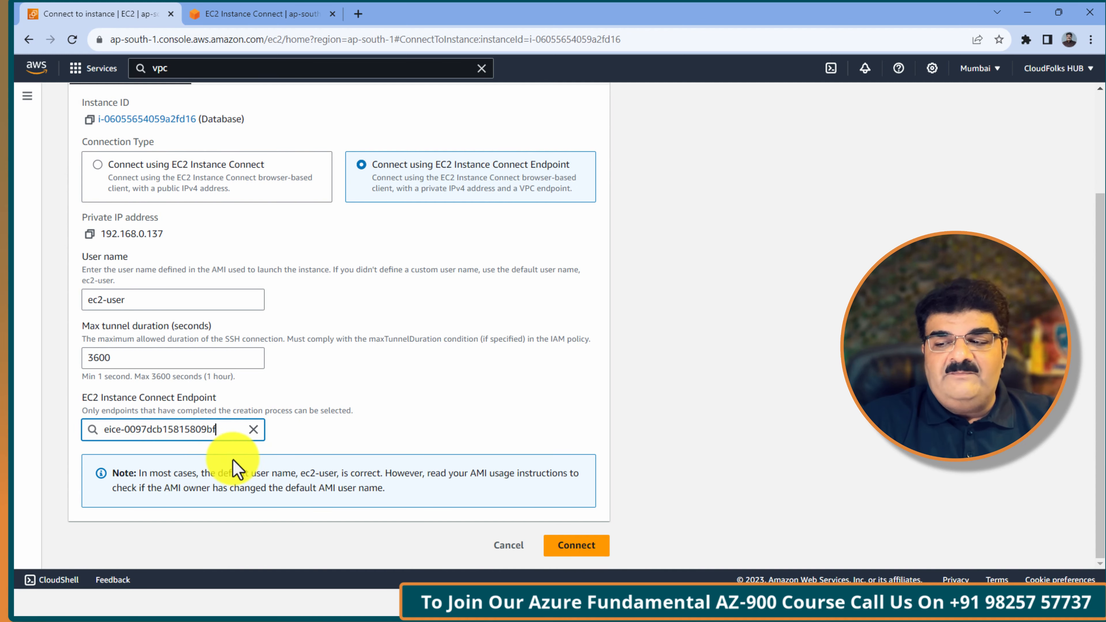
{"action": "left_click", "coordinate": [576, 546]}
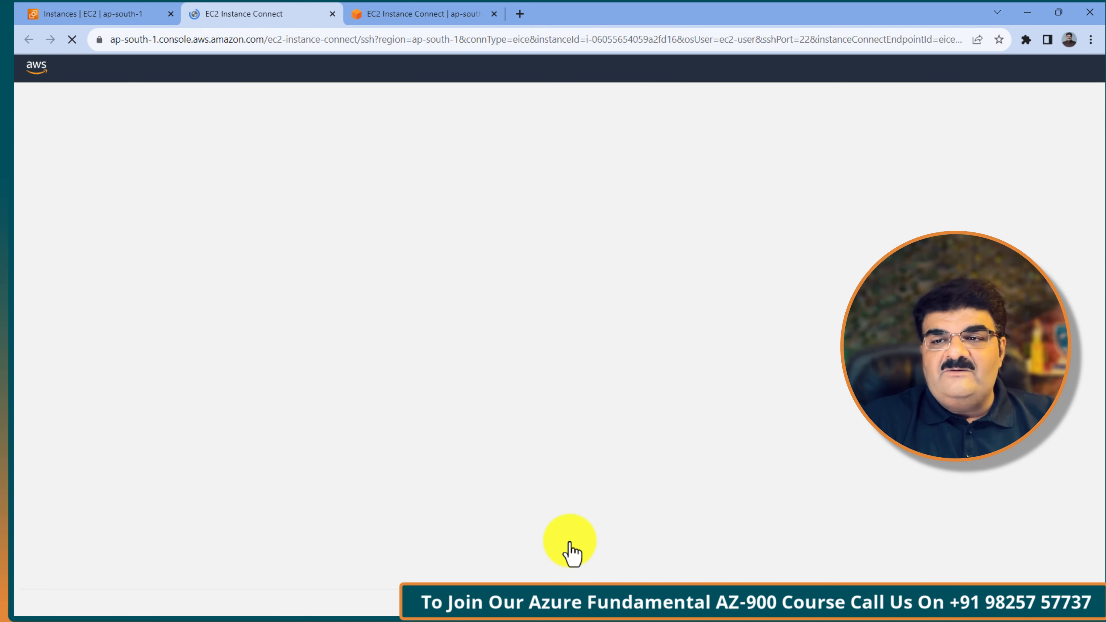
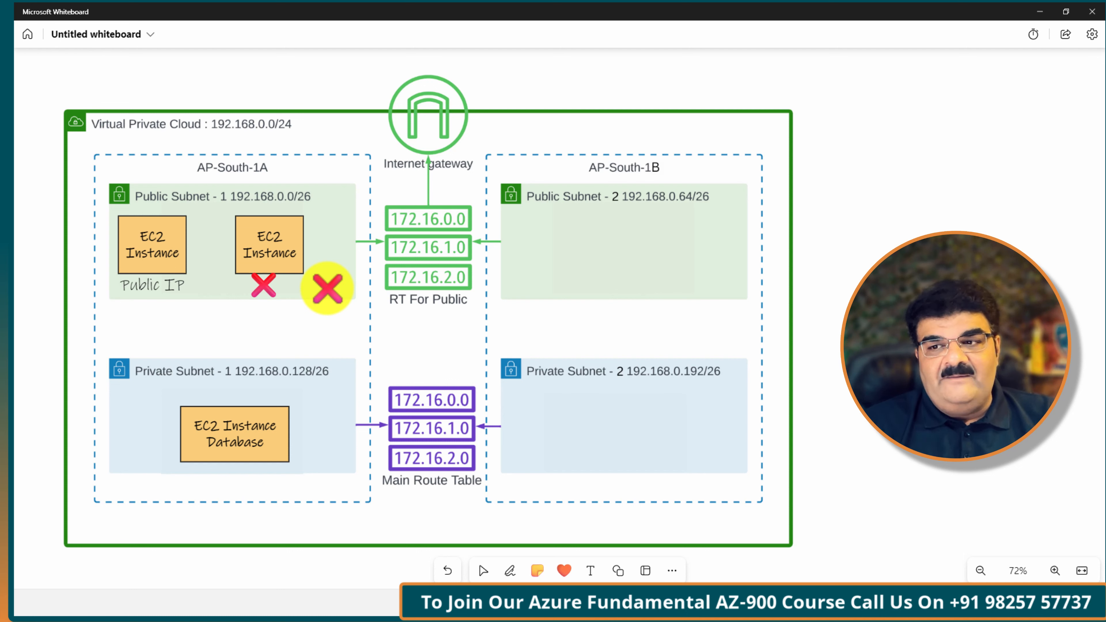
In Microsoft Whiteboard, delete the red cross and the second EC2 Instance box from Public Subnet - 1
{"action": "left_click", "coordinate": [564, 572]}
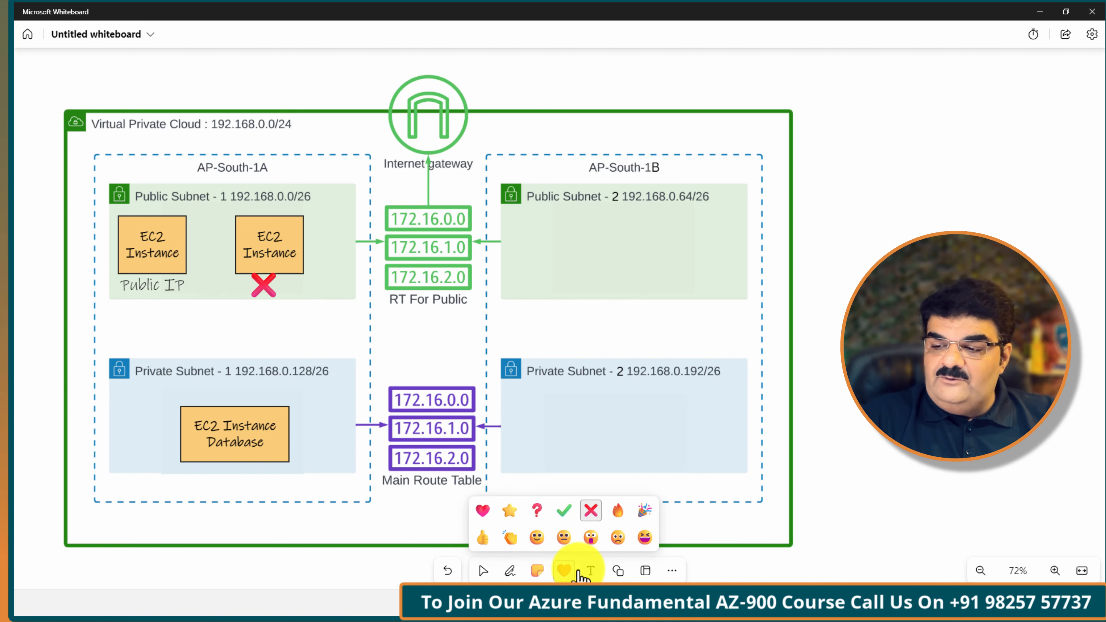
{"action": "left_click", "coordinate": [591, 514]}
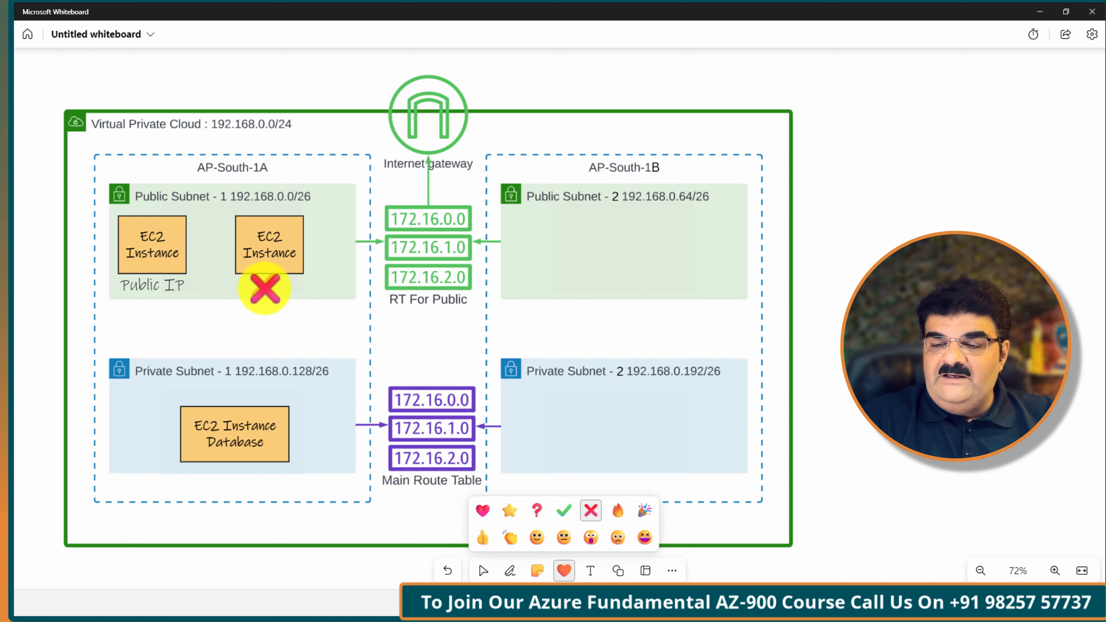
{"action": "left_click", "coordinate": [264, 289]}
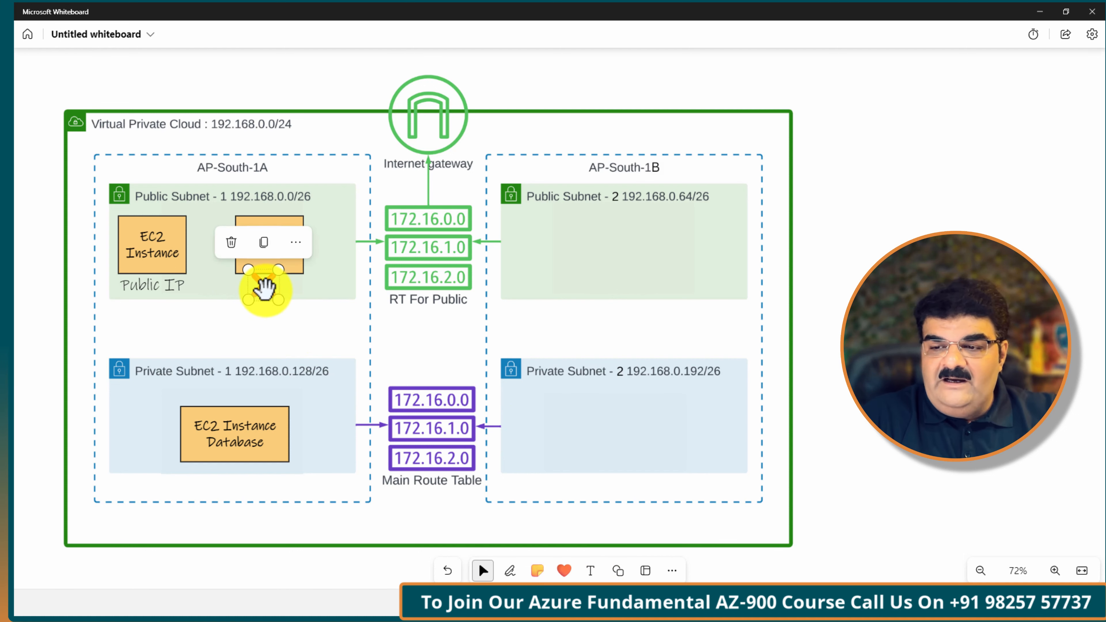
{"action": "key", "text": "Delete"}
{"action": "left_click", "coordinate": [276, 263]}
{"action": "key", "text": "Delete"}
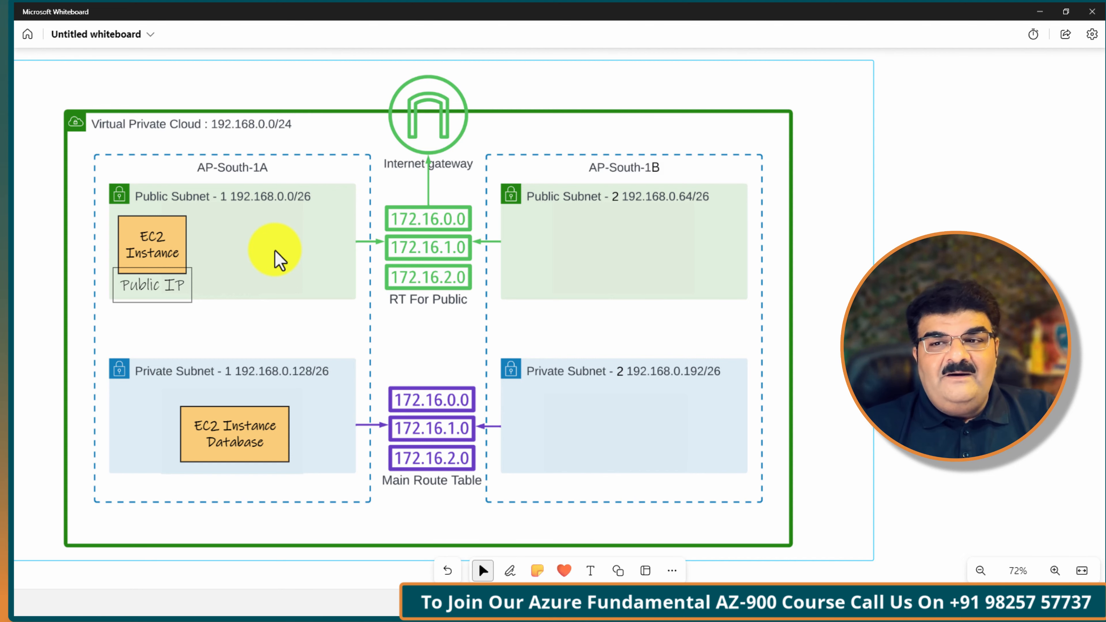
{"action": "left_click", "coordinate": [268, 434]}
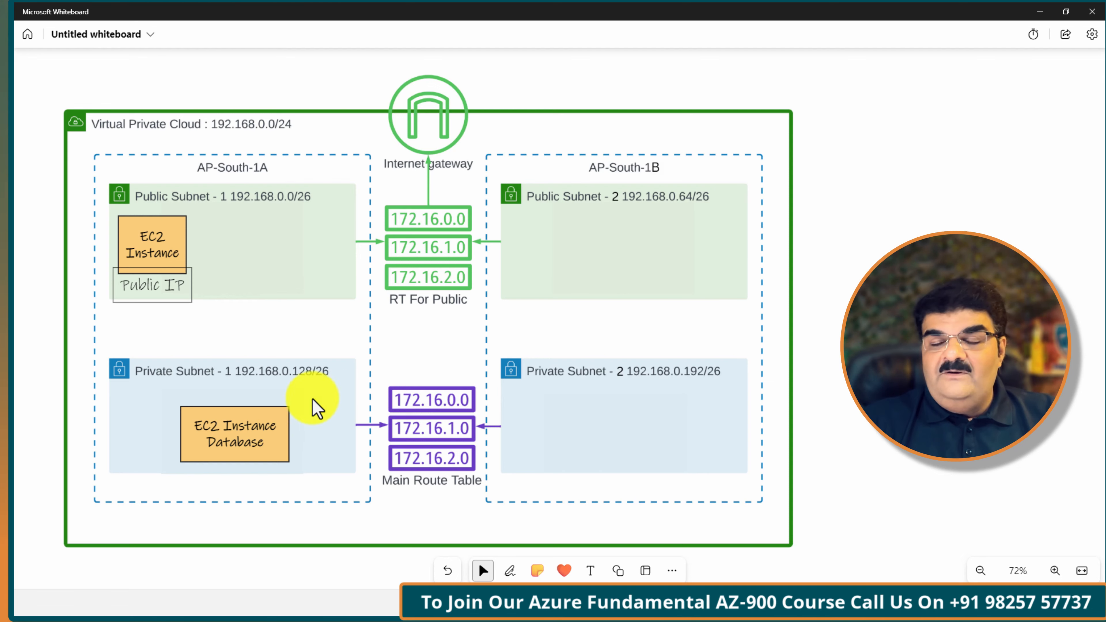
Switch to the AWS console in the browser and open the VPC dashboard from the EC2 instances page
{"action": "key", "text": "alt+Tab"}
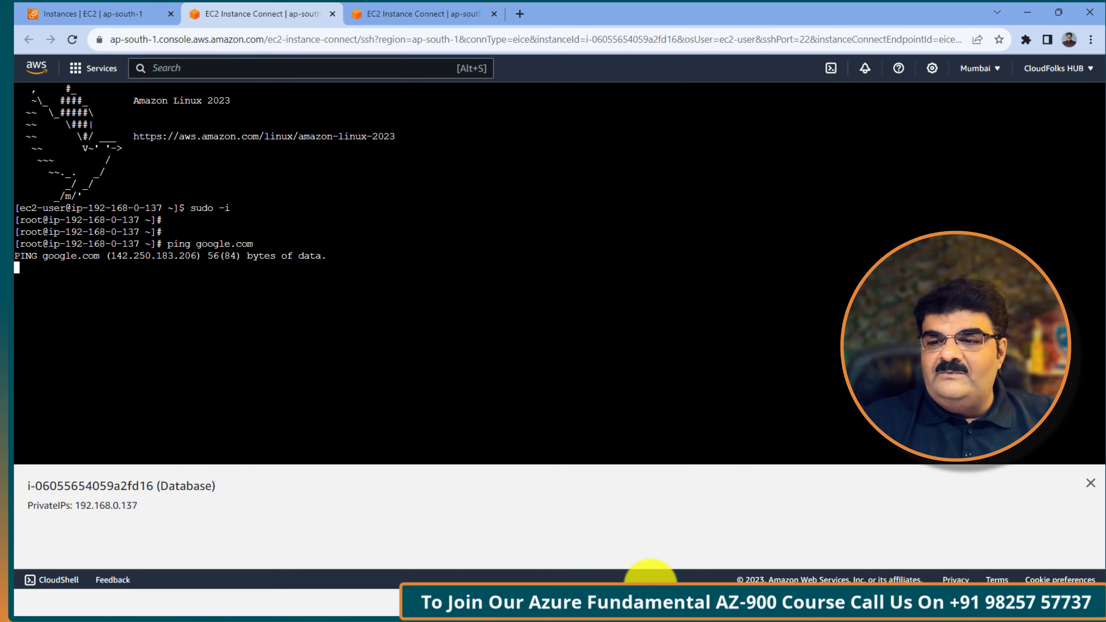
{"action": "left_click", "coordinate": [110, 17]}
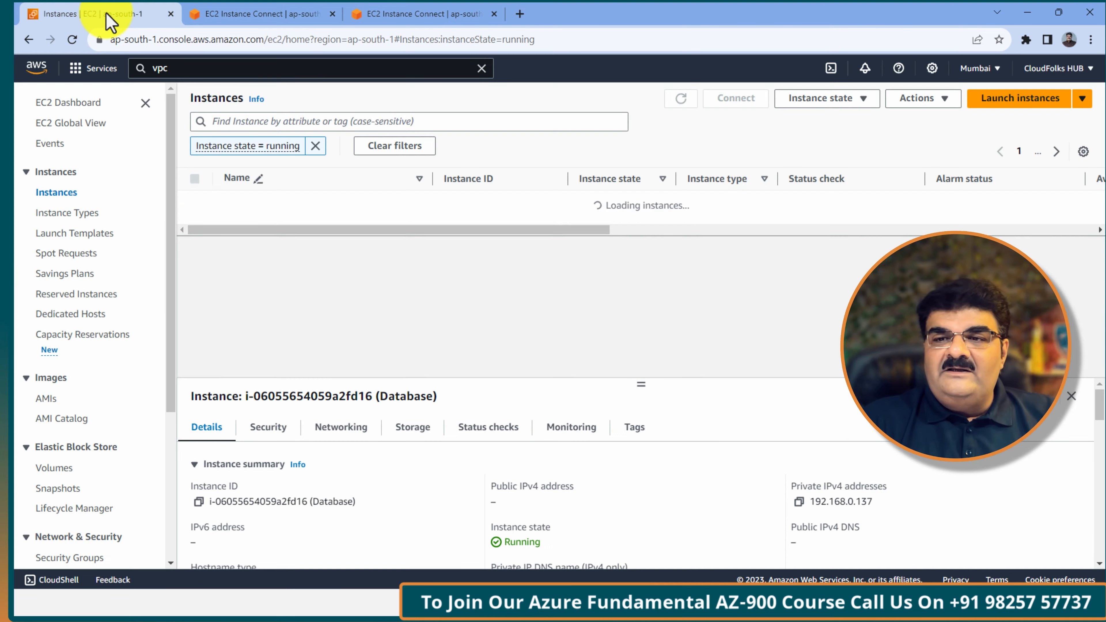
{"action": "left_click", "coordinate": [420, 15]}
{"action": "left_click", "coordinate": [131, 15]}
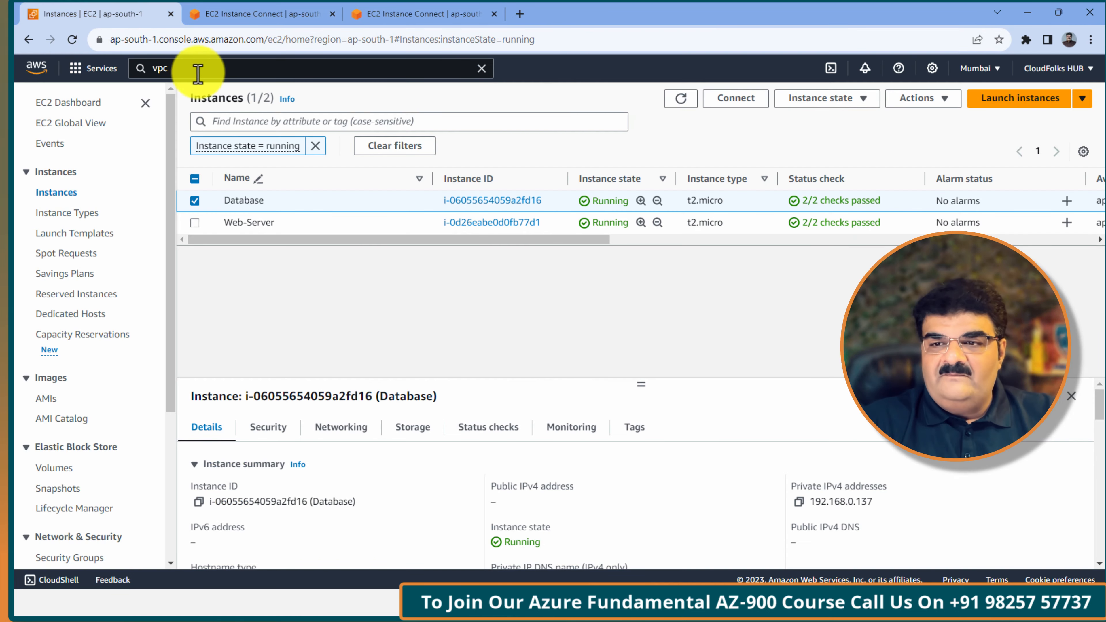
{"action": "left_click", "coordinate": [132, 74]}
{"action": "key", "text": "Return"}
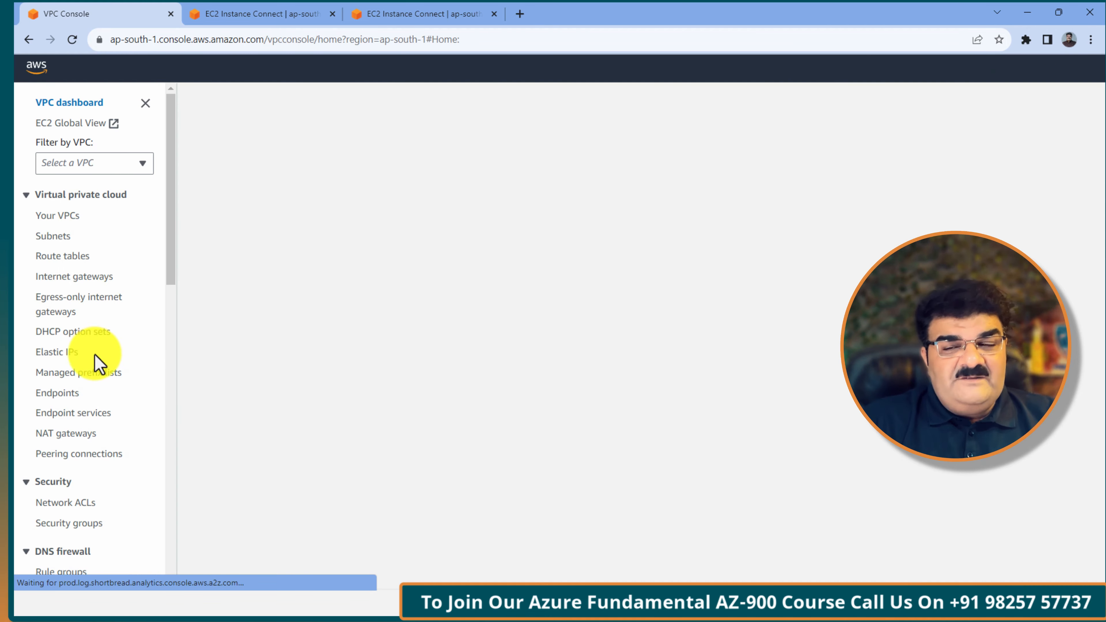
Start creating a NAT gateway named NAT in Public-Subnet-1 (subnet-044cf46c8f23e8c62)
{"action": "left_click", "coordinate": [72, 438]}
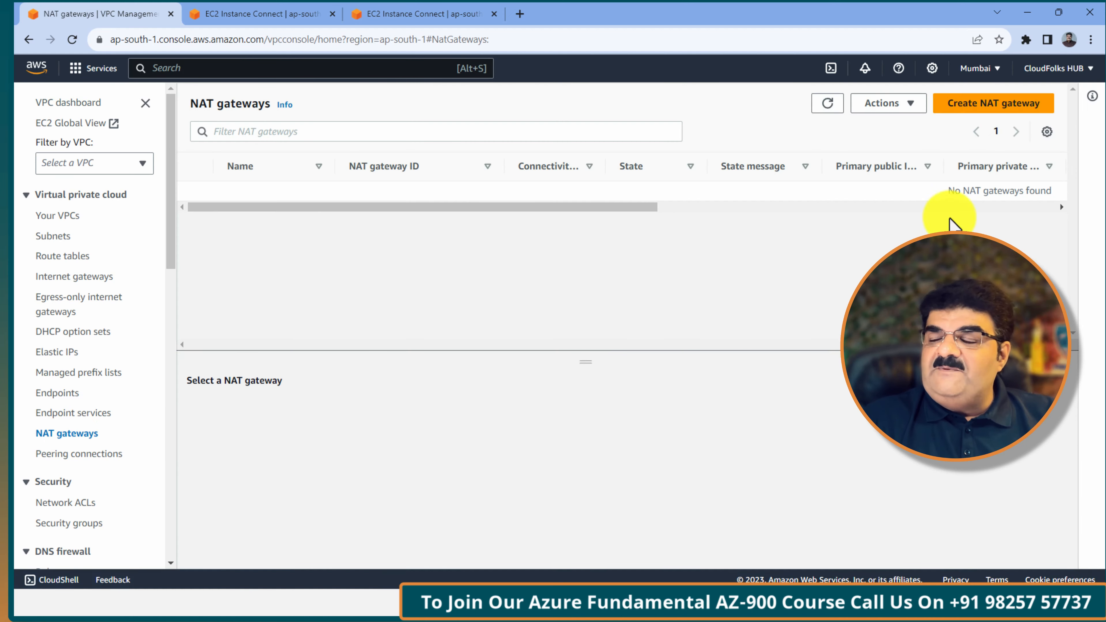
{"action": "left_click", "coordinate": [979, 114]}
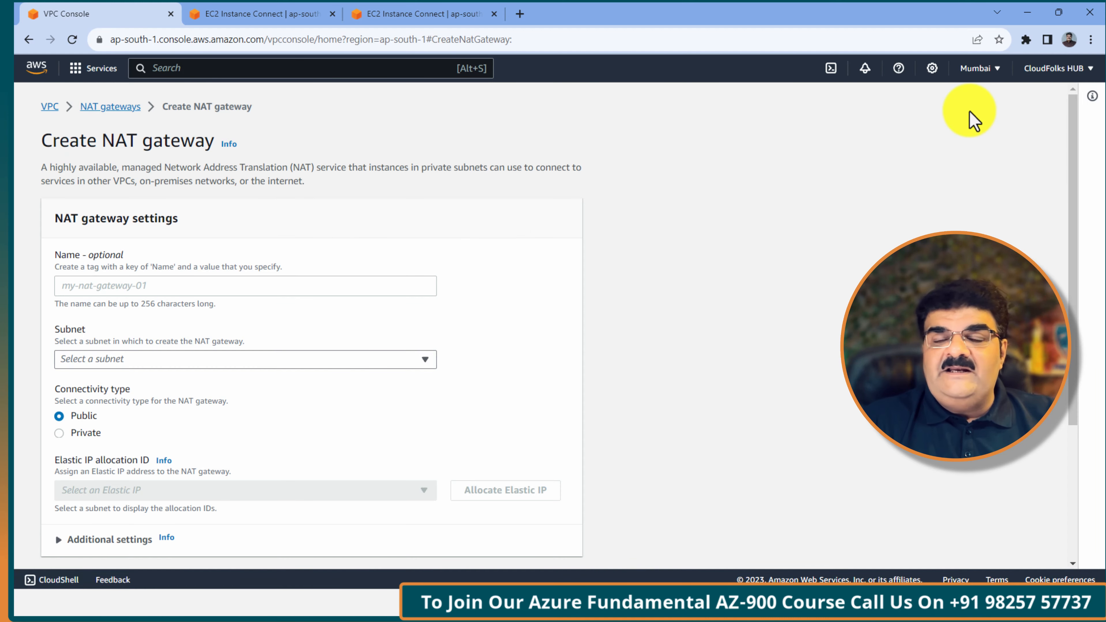
{"action": "left_click", "coordinate": [259, 288]}
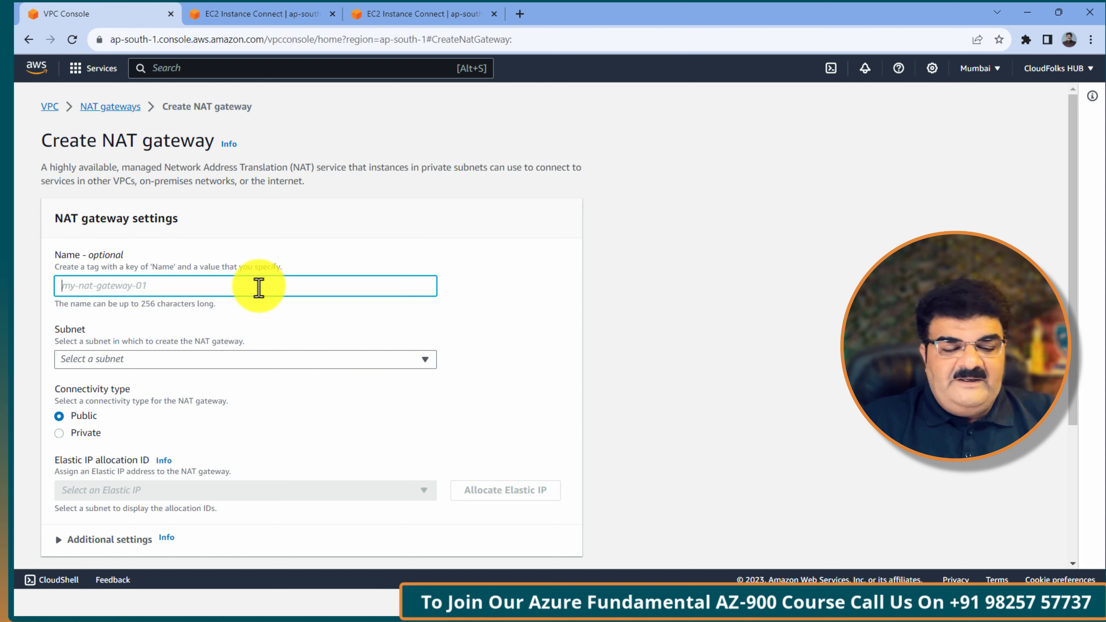
{"action": "type", "text": "NAT"}
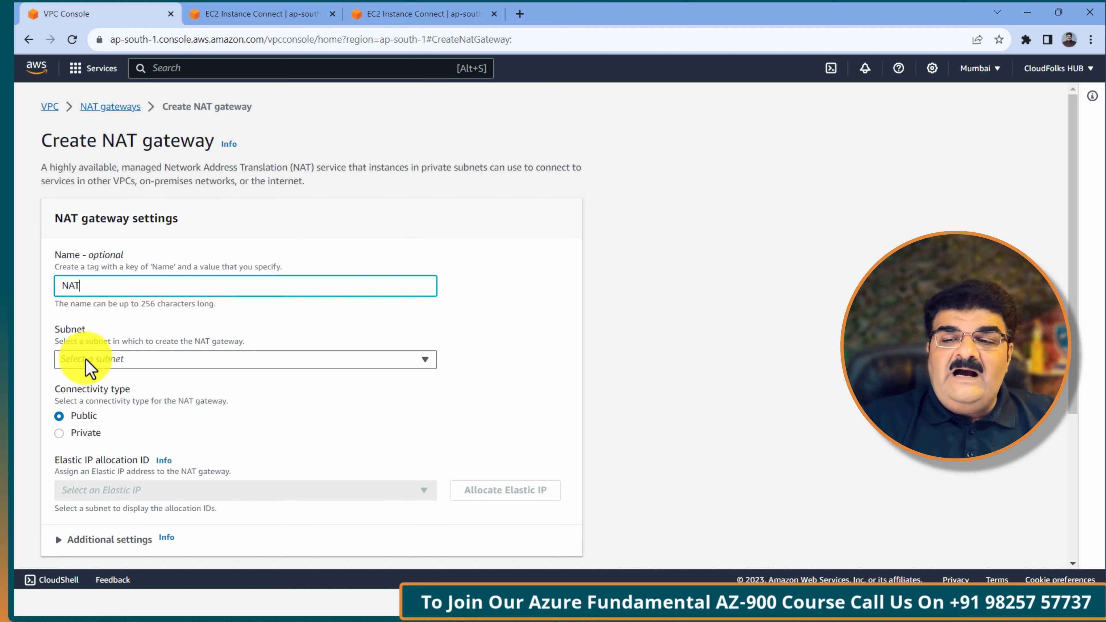
{"action": "left_click", "coordinate": [99, 370]}
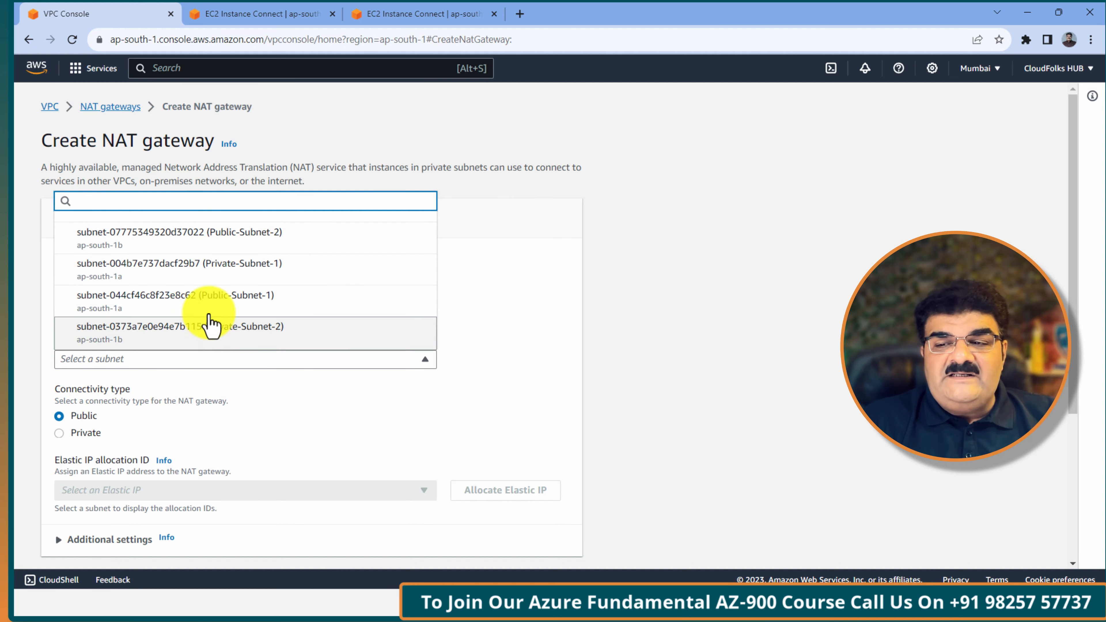
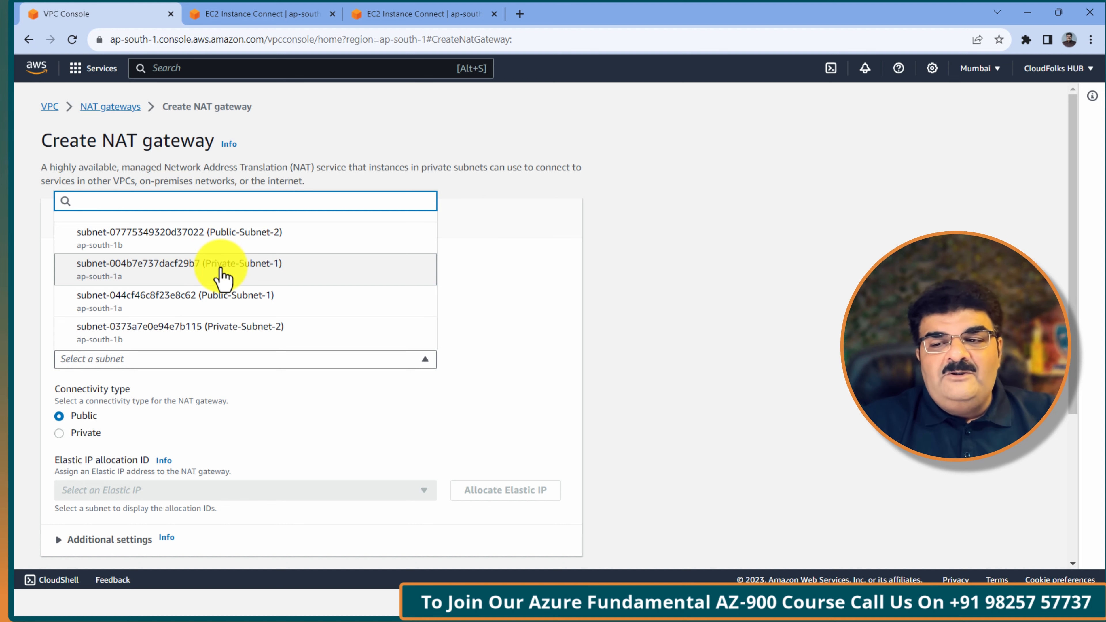
{"action": "left_click", "coordinate": [239, 297]}
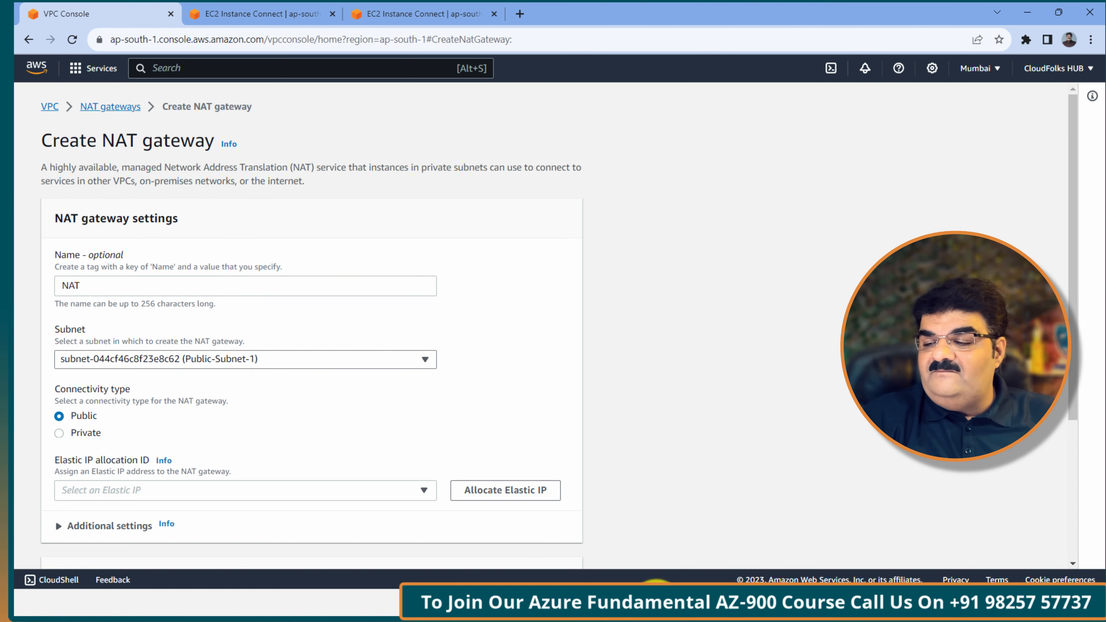
Switch to Microsoft Whiteboard, narrow the EC2 Instance Database box and move it beneath the EC2 Instance box of the public subnet
{"action": "left_click", "coordinate": [657, 607]}
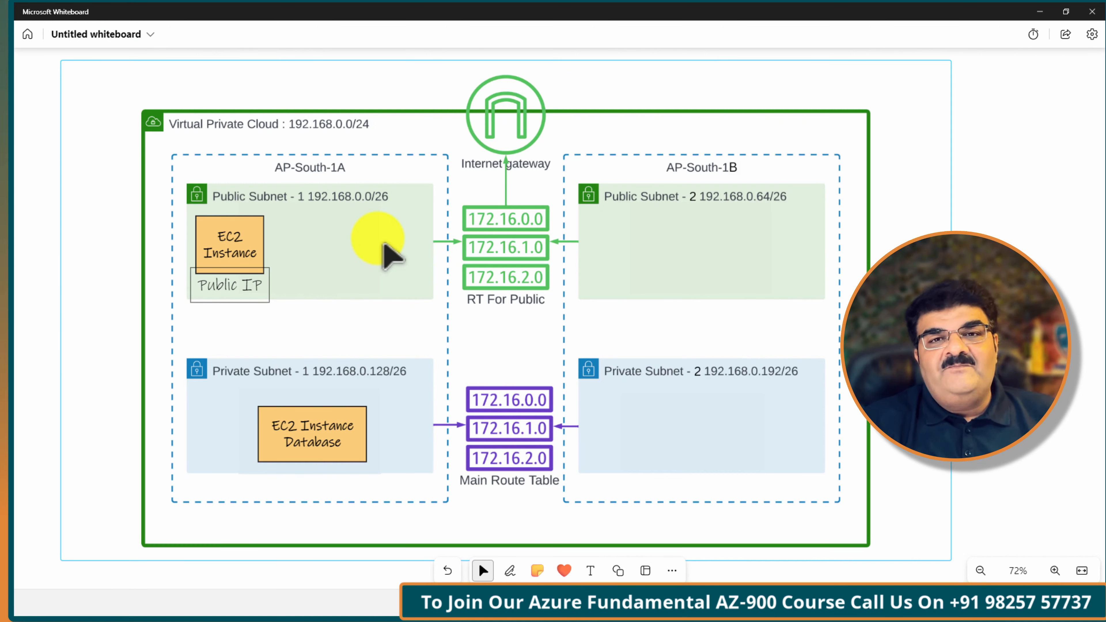
{"action": "left_click", "coordinate": [365, 441]}
{"action": "left_click_drag", "start_coordinate": [365, 435], "coordinate": [268, 433]}
Draw a rounded rectangle beside the database box in Private Subnet - 1, fill it yellow and label it NAT
{"action": "left_click", "coordinate": [619, 572]}
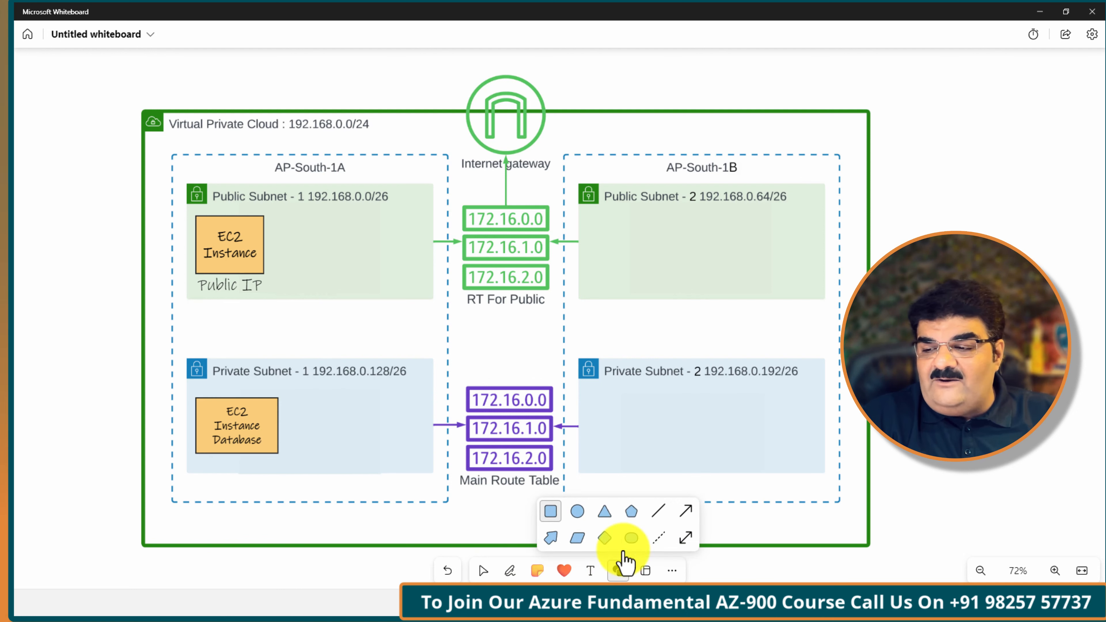
{"action": "left_click", "coordinate": [632, 537]}
{"action": "left_click_drag", "start_coordinate": [315, 411], "coordinate": [405, 454]}
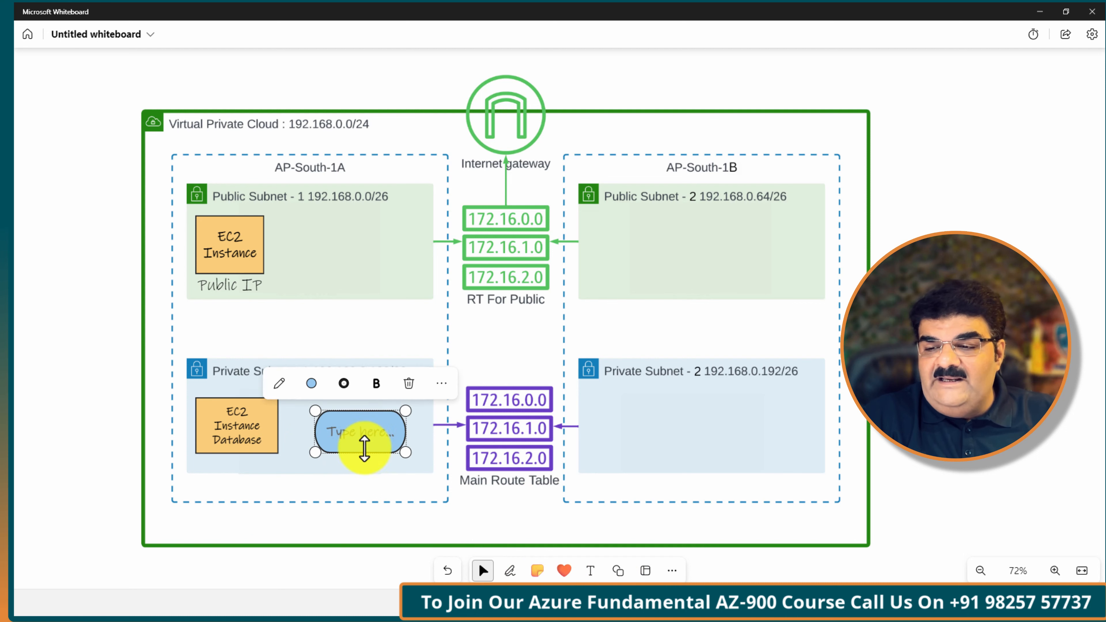
{"action": "left_click", "coordinate": [312, 383]}
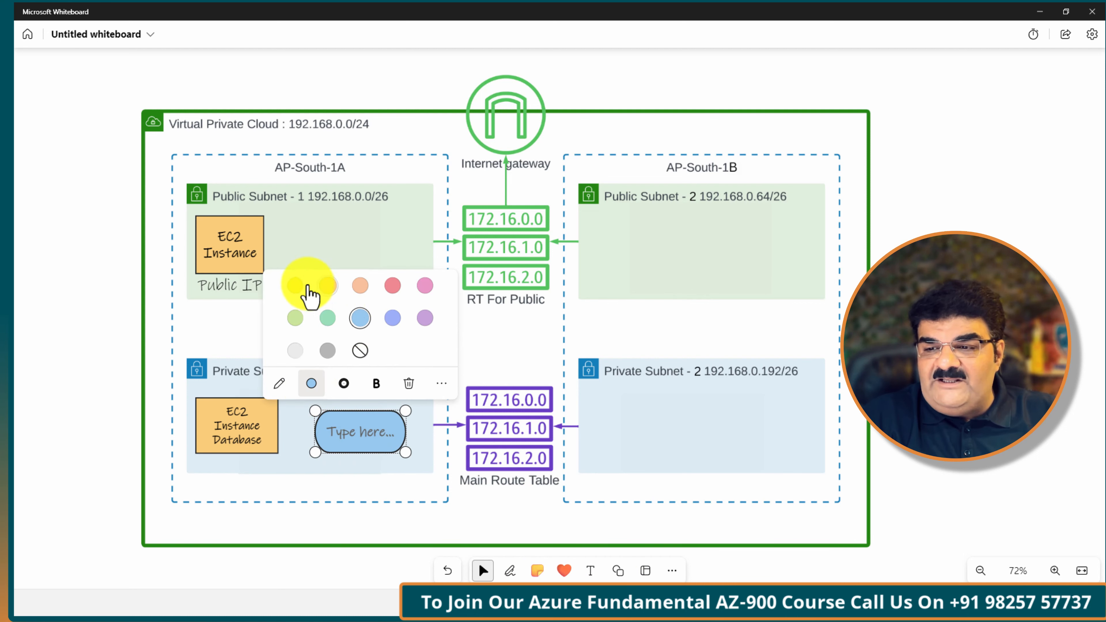
{"action": "left_click", "coordinate": [295, 286]}
{"action": "left_click", "coordinate": [375, 433]}
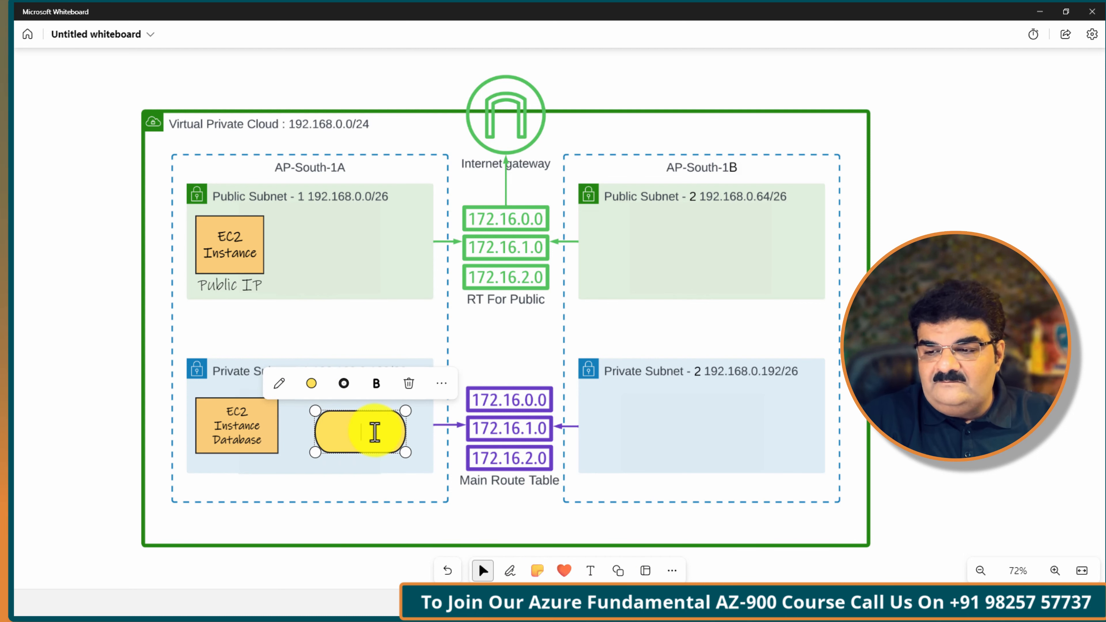
{"action": "type", "text": "NAT"}
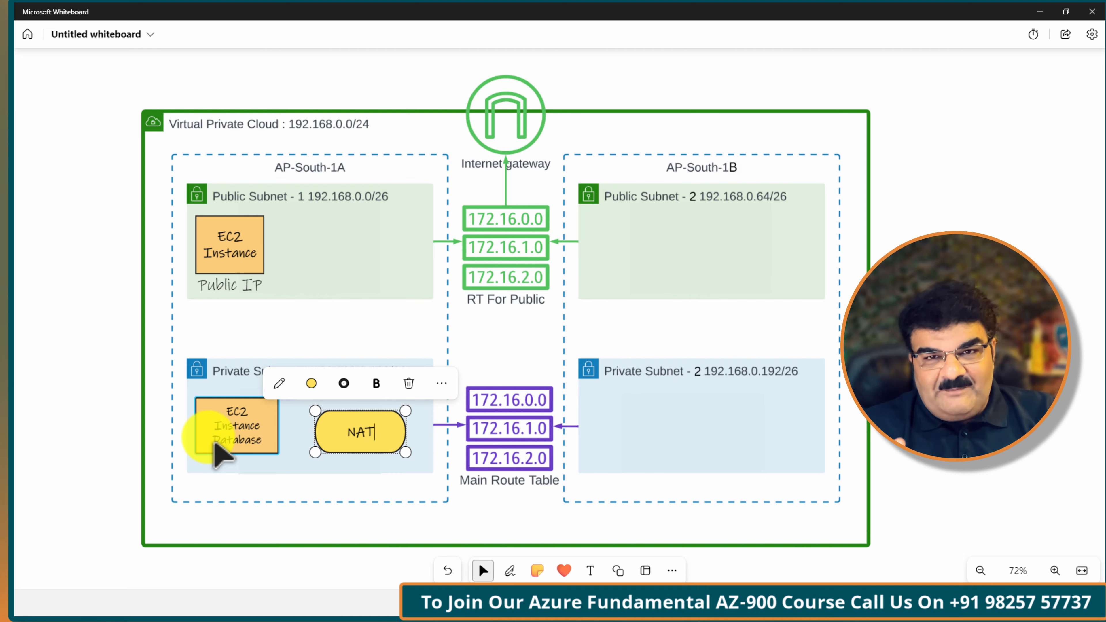
Move the NAT shape into Public Subnet - 1 beside the EC2 Instance box and change its fill to red
{"action": "left_click_drag", "start_coordinate": [347, 447], "coordinate": [341, 248]}
{"action": "left_click", "coordinate": [305, 200]}
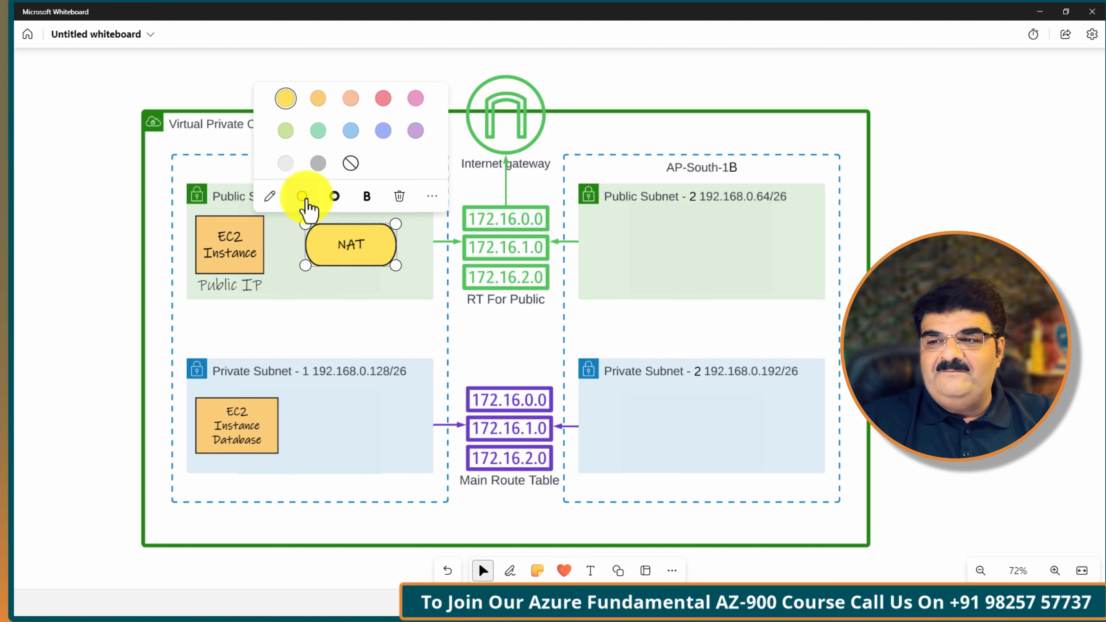
{"action": "left_click", "coordinate": [382, 99]}
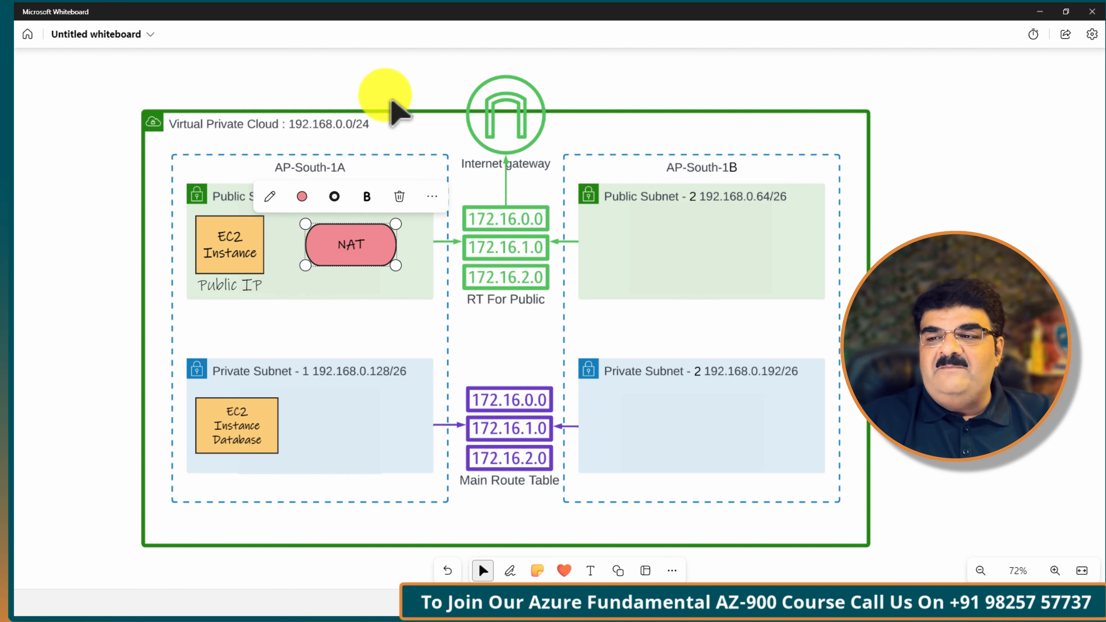
{"action": "left_click", "coordinate": [347, 471]}
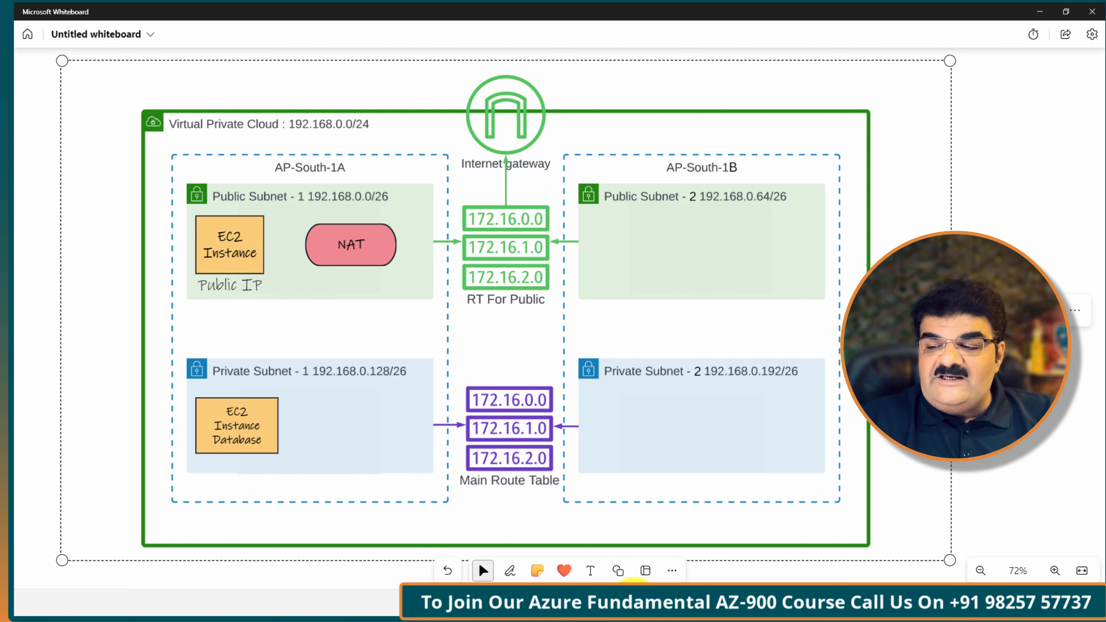
Switch to the AWS console, allocate an Elastic IP for the NAT gateway and create the gateway
{"action": "left_click", "coordinate": [634, 603]}
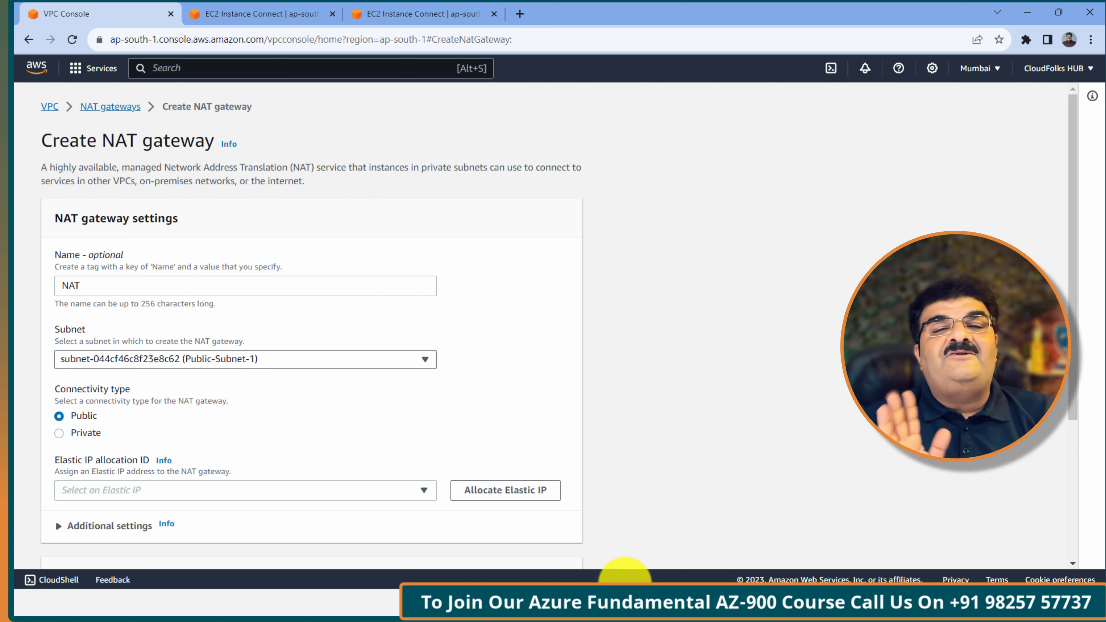
{"action": "left_click", "coordinate": [490, 495]}
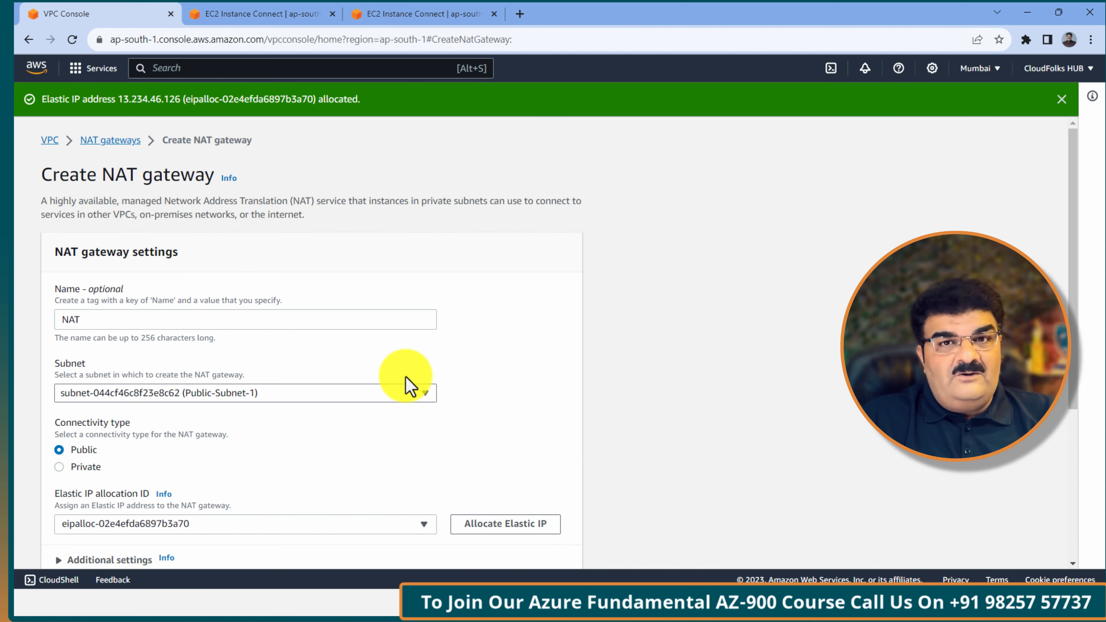
{"action": "left_click_drag", "start_coordinate": [118, 99], "coordinate": [175, 99]}
{"action": "scroll", "coordinate": [261, 166], "scroll_direction": "down", "scroll_amount": 5}
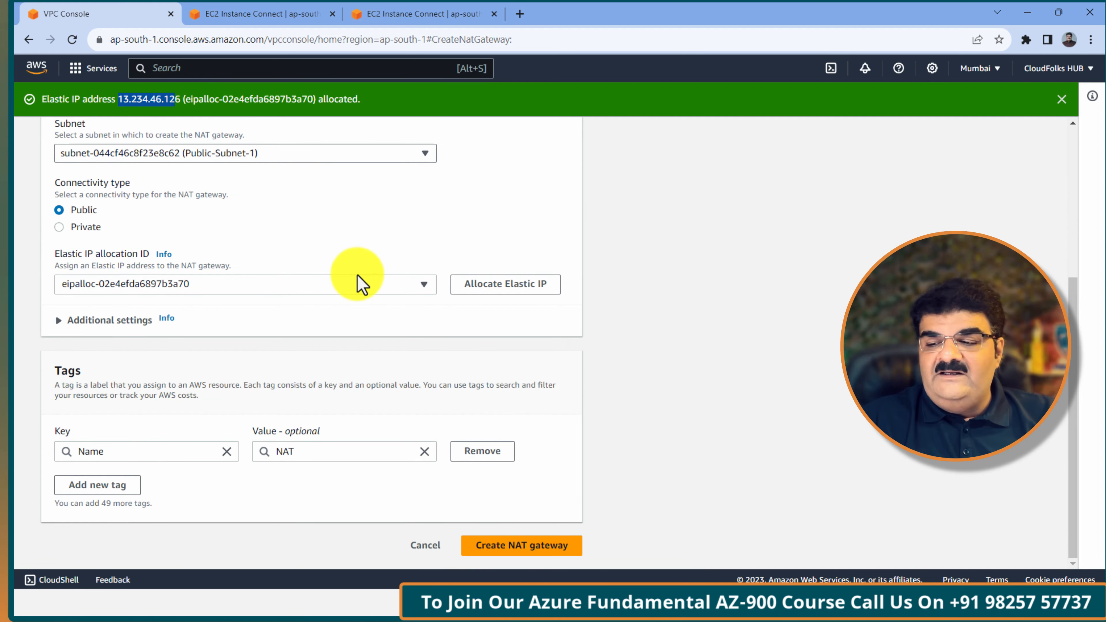
{"action": "left_click", "coordinate": [499, 550]}
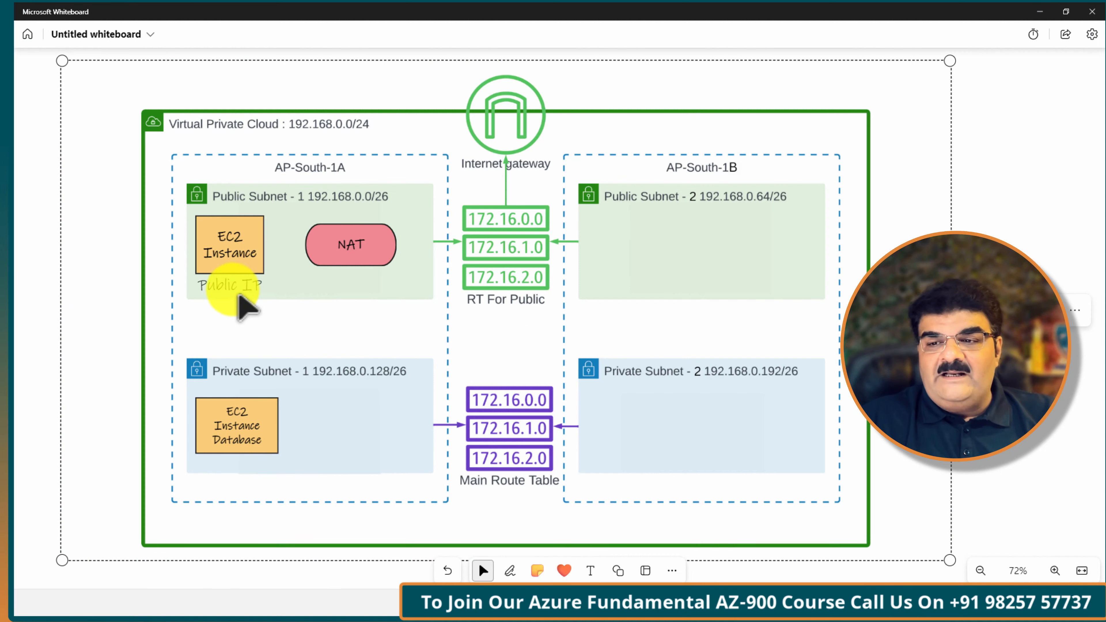
In Microsoft Whiteboard, duplicate the Public IP label and place the copy directly under the NAT shape
{"action": "left_click", "coordinate": [233, 286]}
{"action": "left_click", "coordinate": [310, 241]}
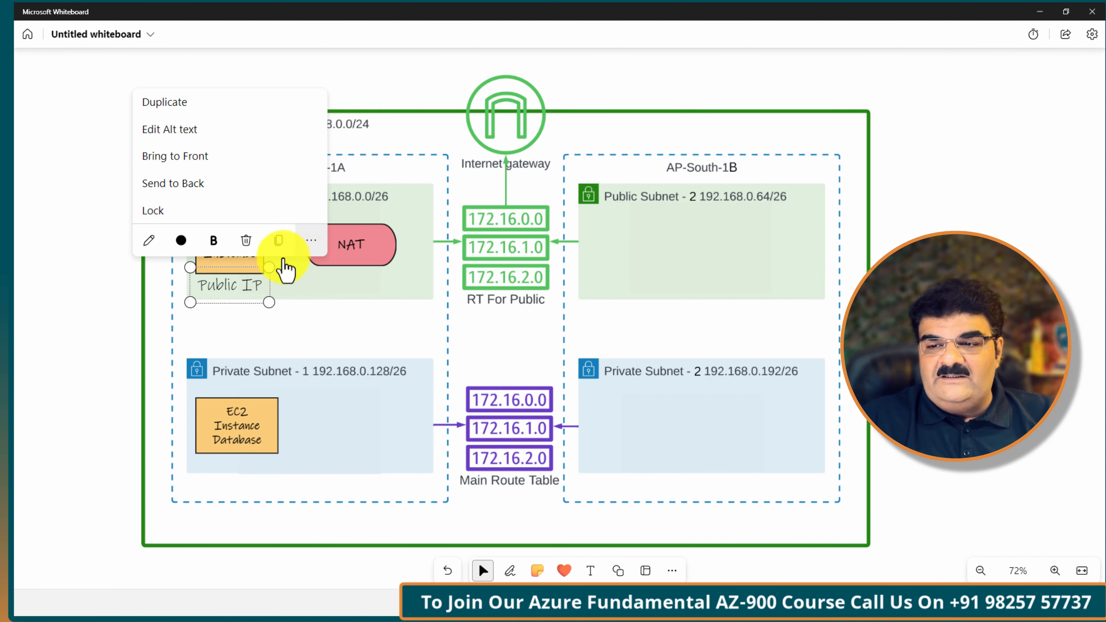
{"action": "left_click", "coordinate": [187, 109]}
{"action": "left_click_drag", "start_coordinate": [254, 266], "coordinate": [355, 279]}
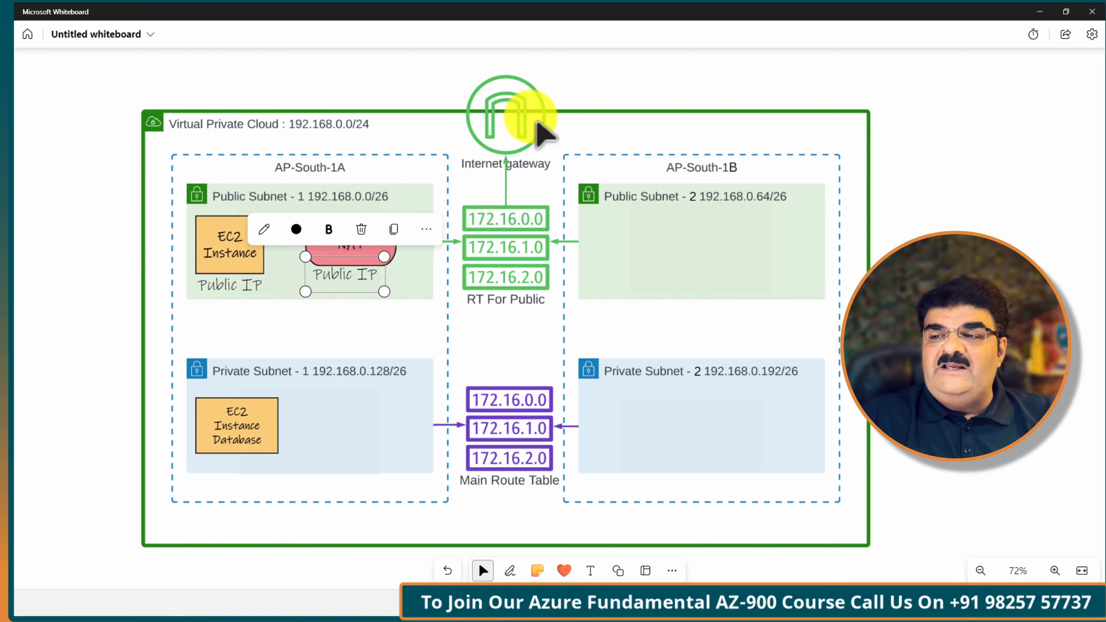
{"action": "left_click", "coordinate": [358, 353]}
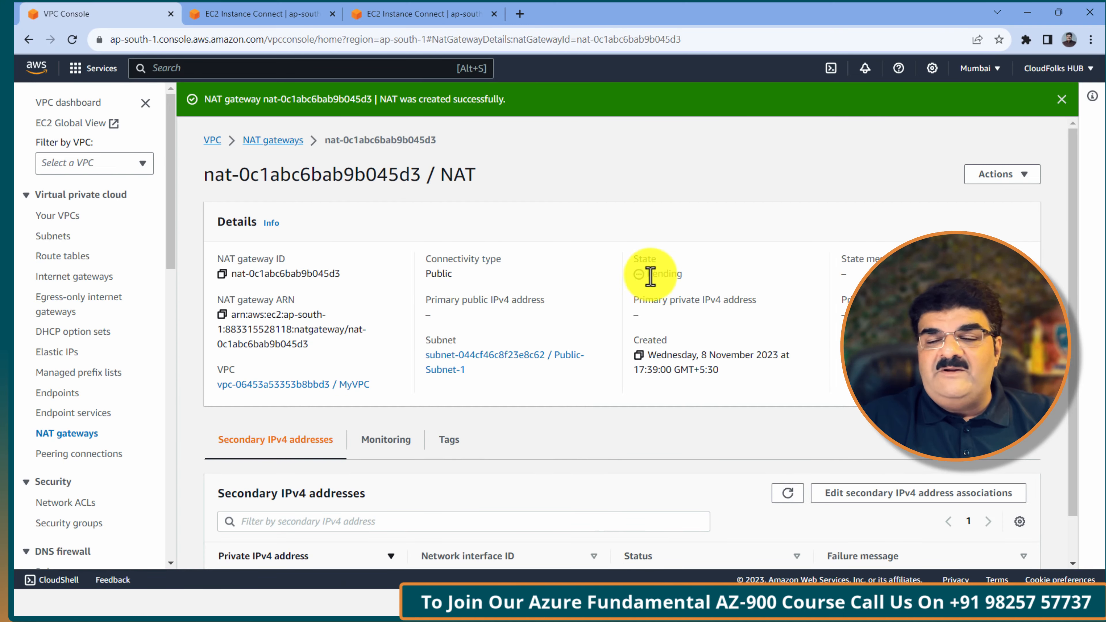
Check the NAT gateway's state, and on the whiteboard draw arrows from EC2 Instance Database to the Main Route Table and from there to NAT
{"action": "left_click_drag", "start_coordinate": [651, 276], "coordinate": [704, 277]}
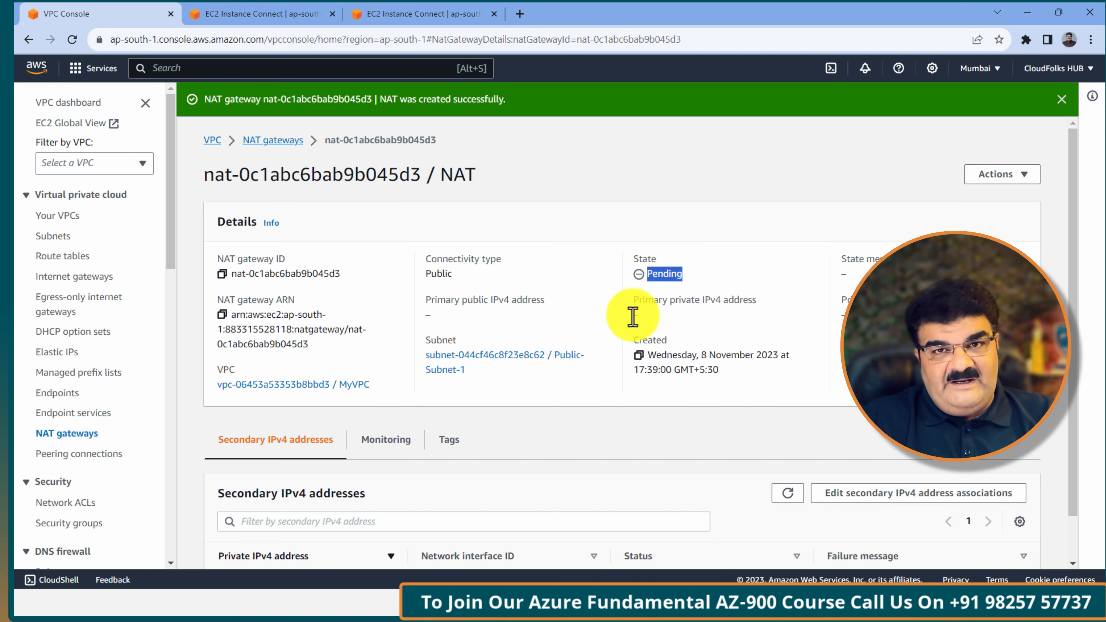
{"action": "left_click", "coordinate": [637, 599]}
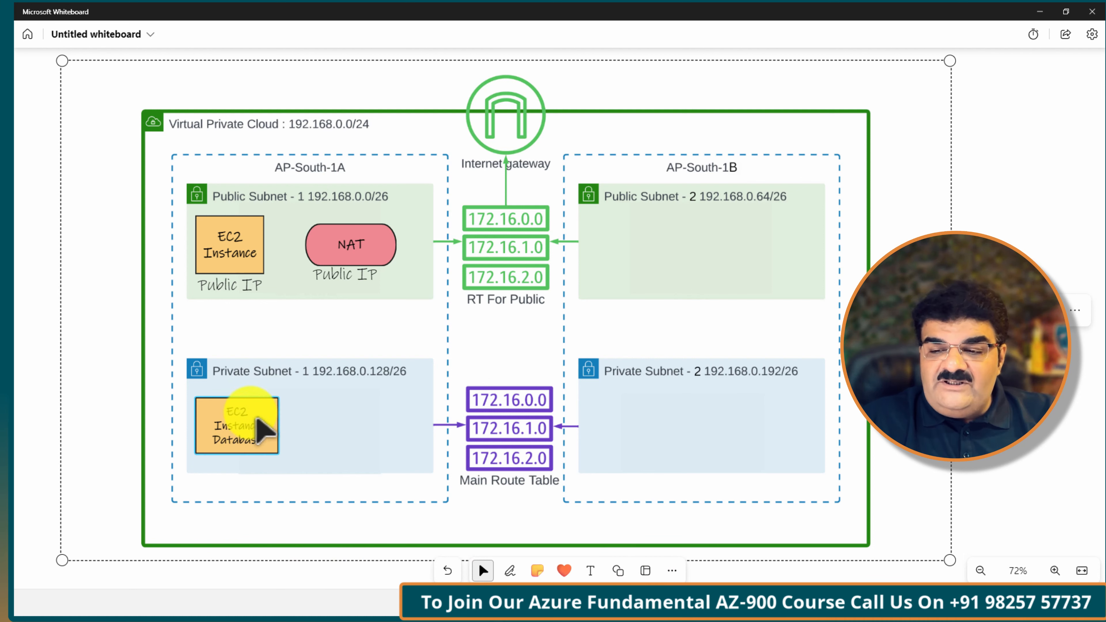
{"action": "left_click", "coordinate": [276, 438]}
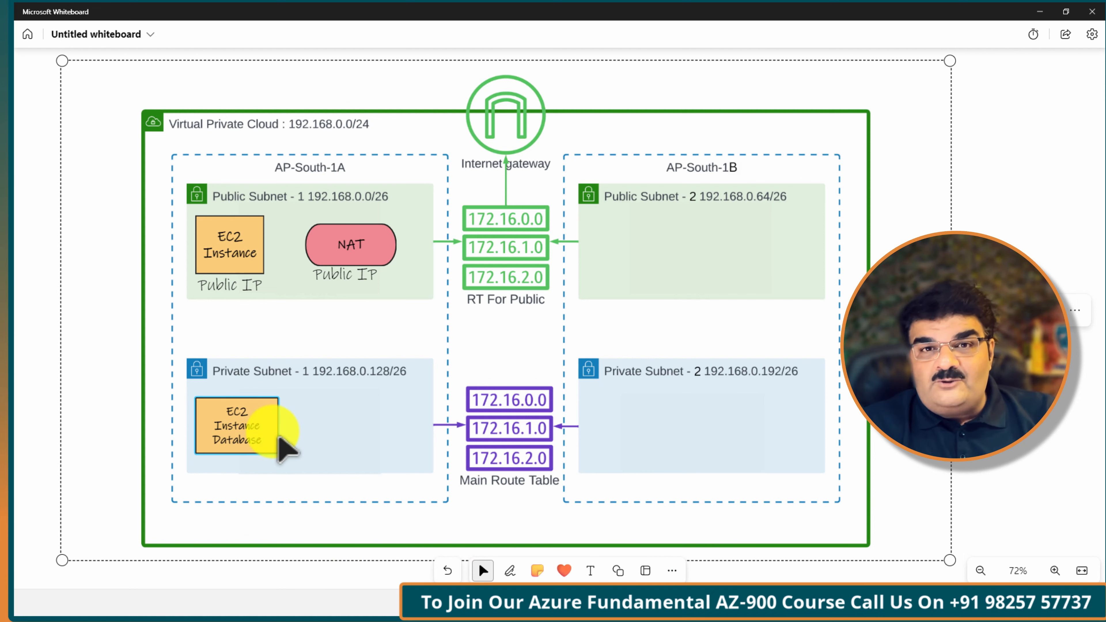
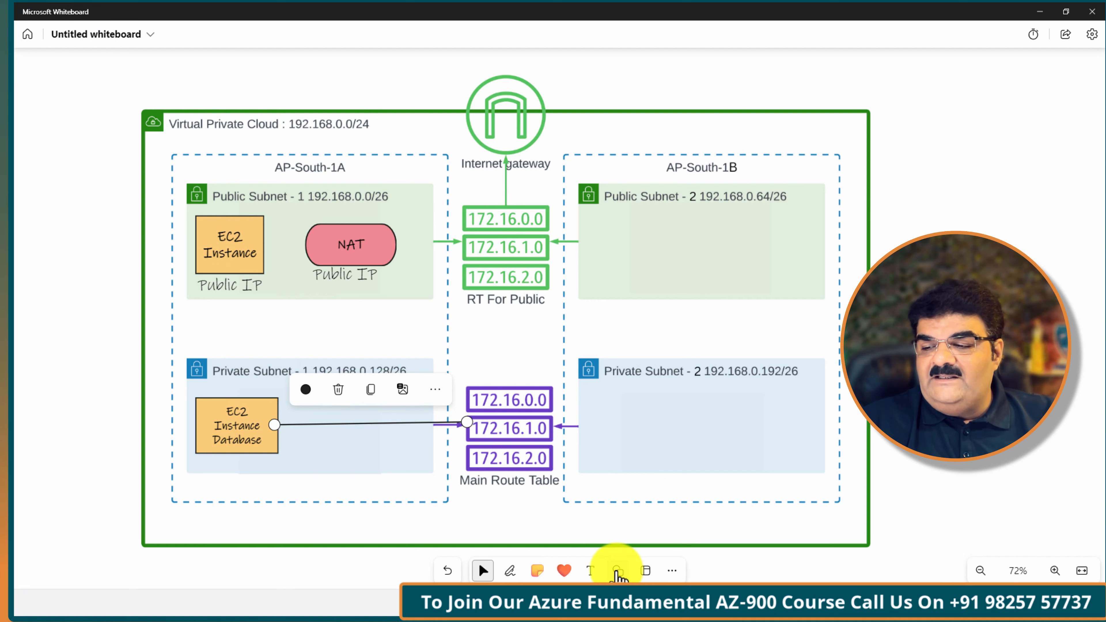
{"action": "left_click", "coordinate": [618, 571]}
{"action": "left_click", "coordinate": [686, 523]}
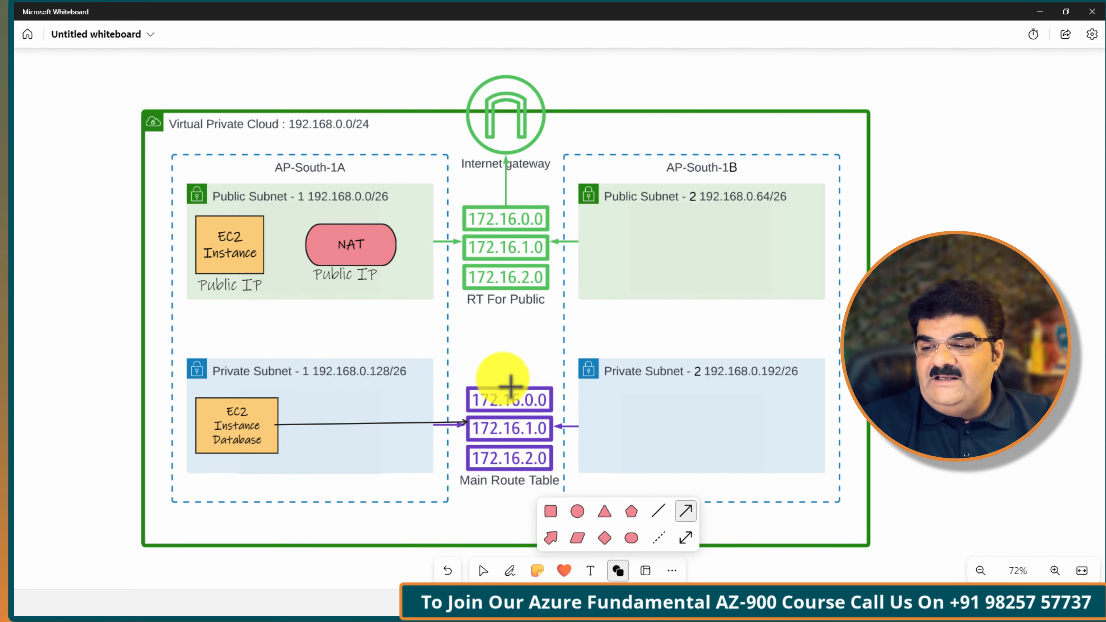
{"action": "mouse_move", "coordinate": [508, 384]}
{"action": "left_mouse_down"}
{"action": "mouse_move", "coordinate": [452, 341]}
{"action": "mouse_move", "coordinate": [392, 261]}
{"action": "left_mouse_up"}
{"action": "left_click", "coordinate": [370, 346]}
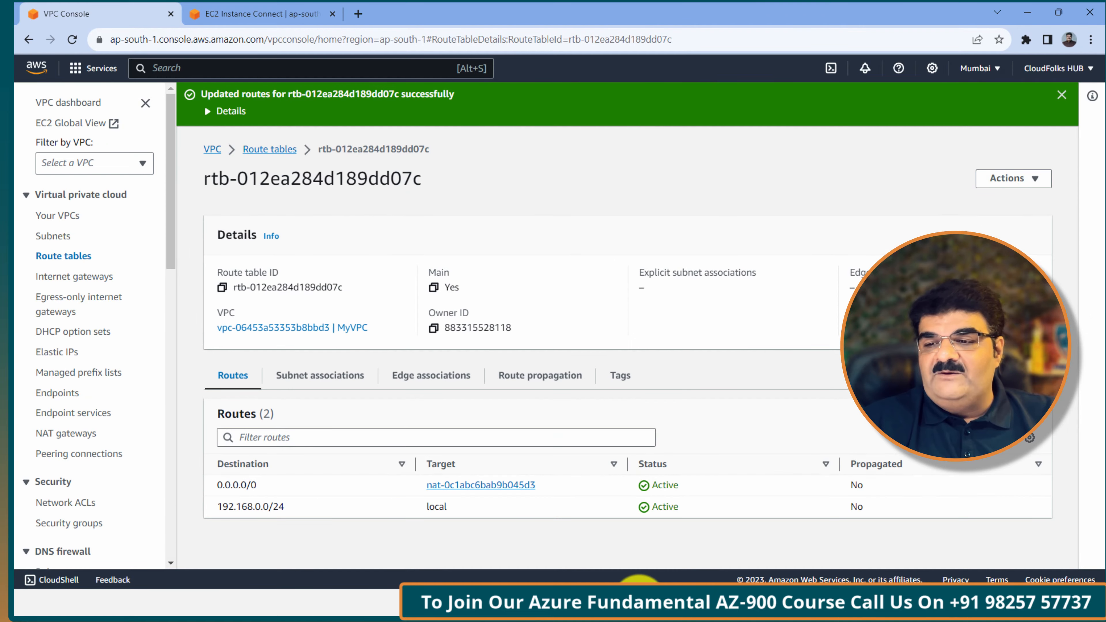
In the Database instance's terminal session, ping google.com again, examine the replies and stop the ping
{"action": "left_click", "coordinate": [277, 17]}
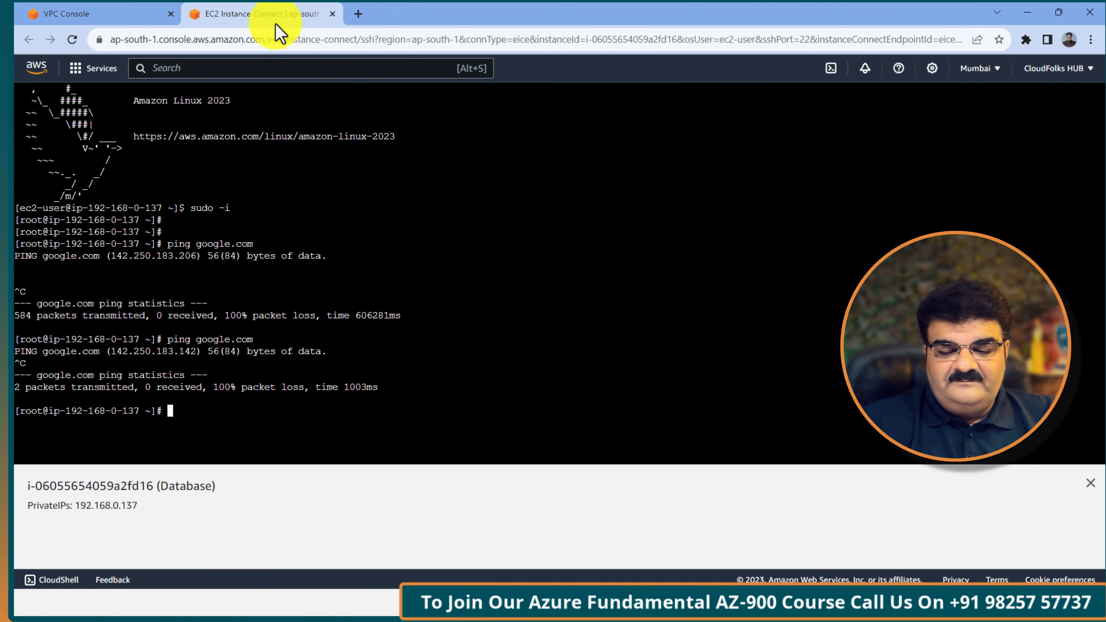
{"action": "key", "text": "Up"}
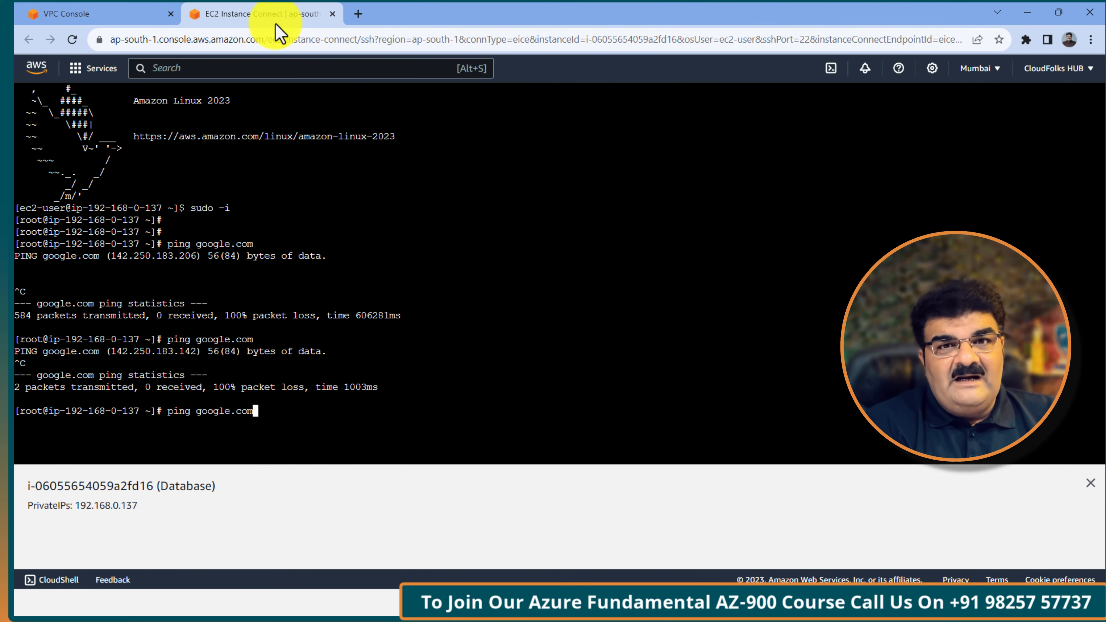
{"action": "key", "text": "Return"}
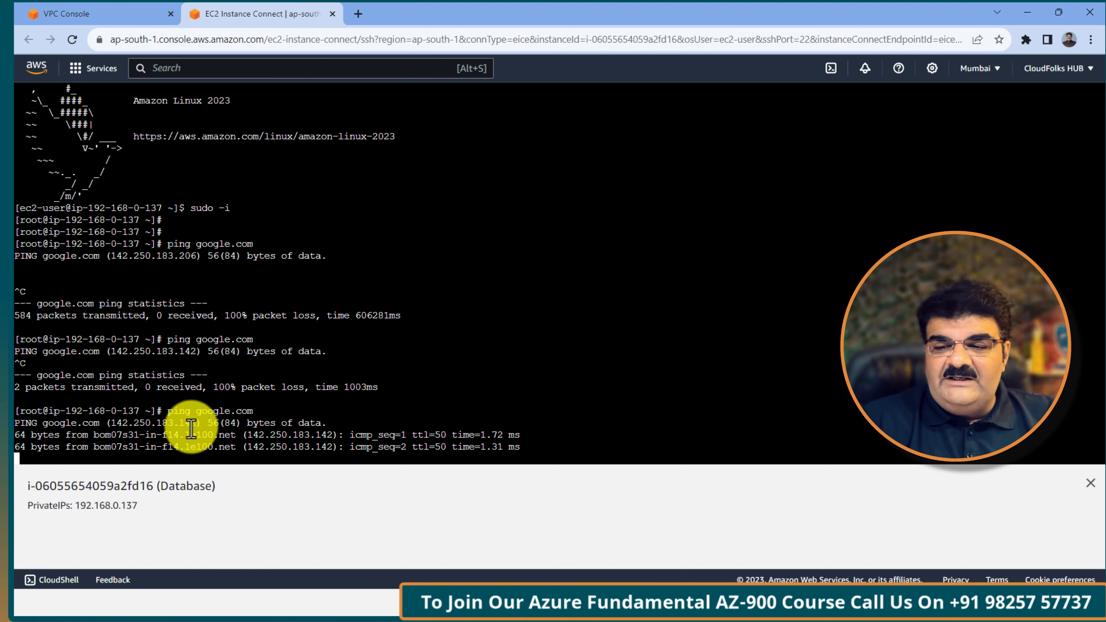
{"action": "left_click_drag", "start_coordinate": [192, 436], "coordinate": [481, 440]}
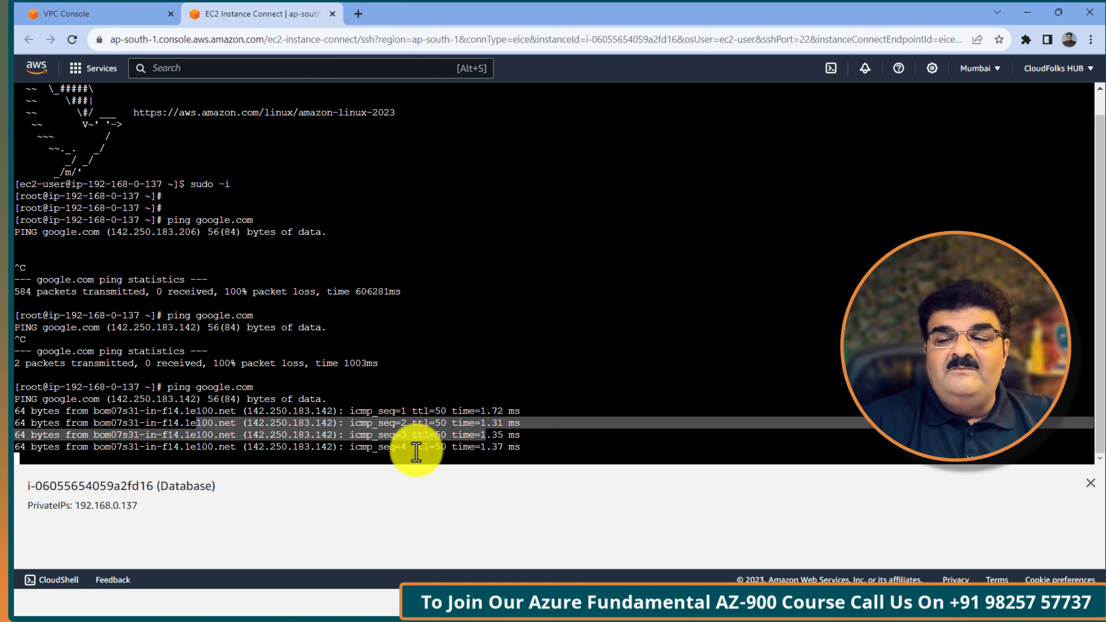
{"action": "key", "text": "ctrl+c"}
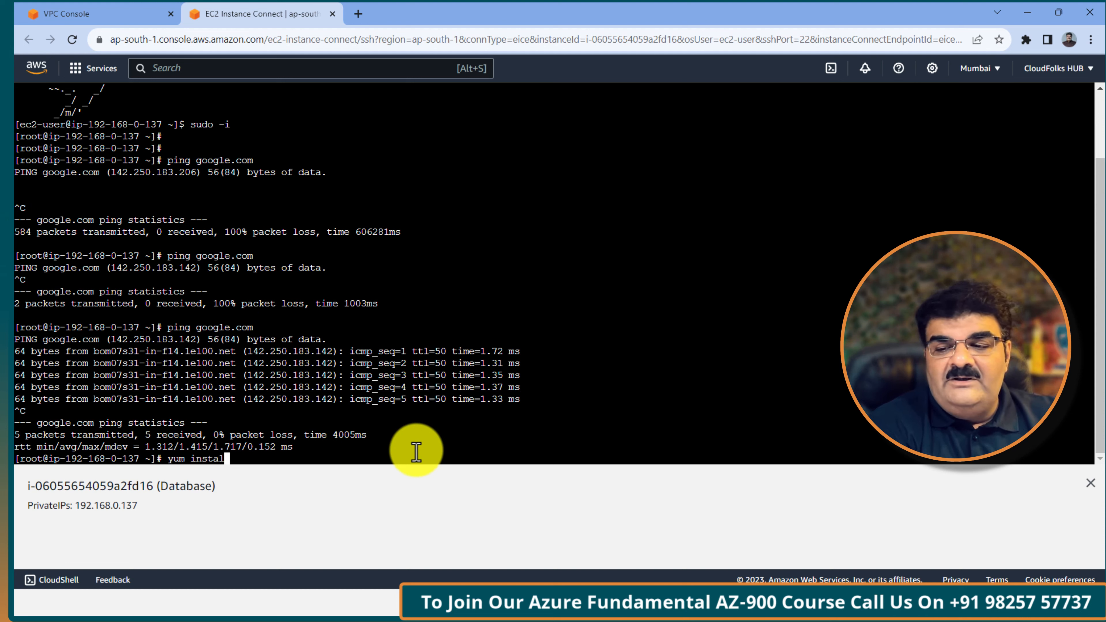
Install the httpd package with yum on the Database instance and accept the transaction
{"action": "type", "text": "yum install httpd"}
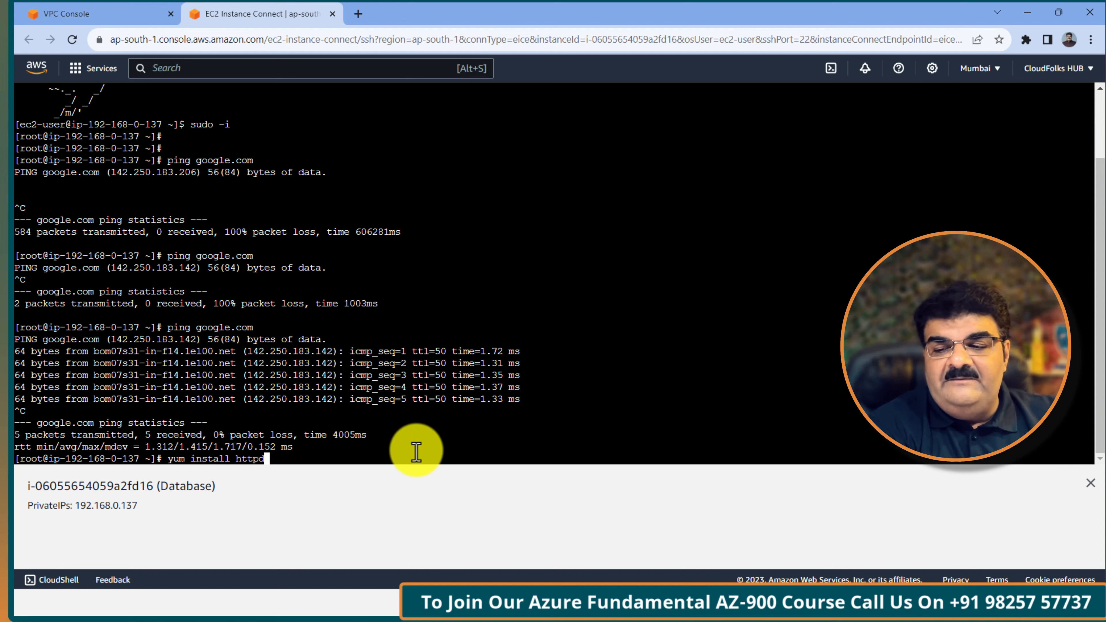
{"action": "key", "text": "Return"}
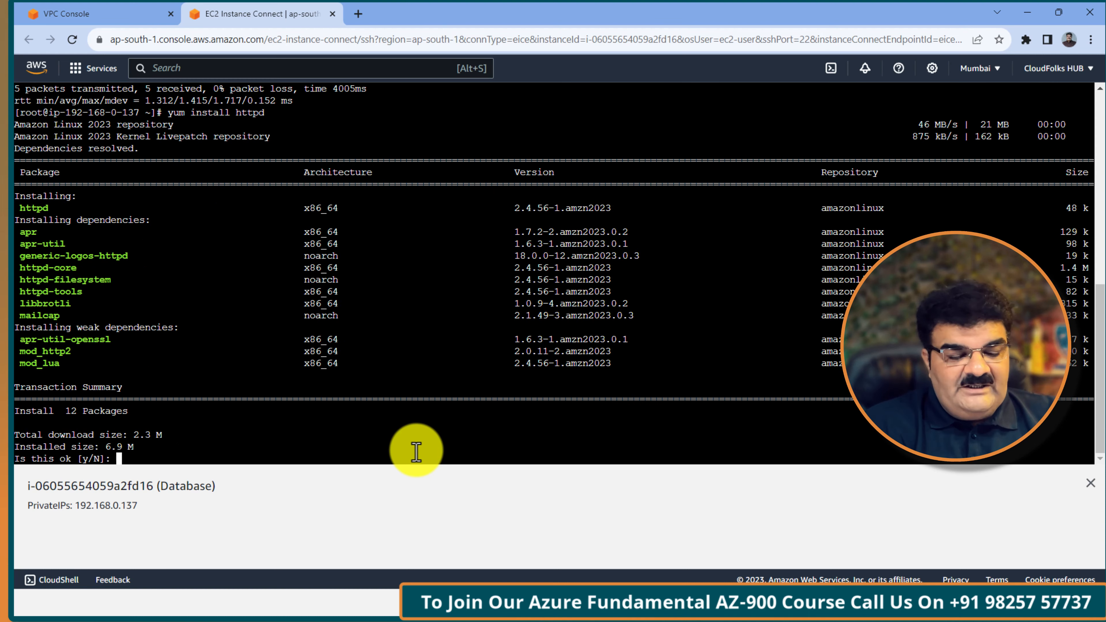
{"action": "key", "text": "Return"}
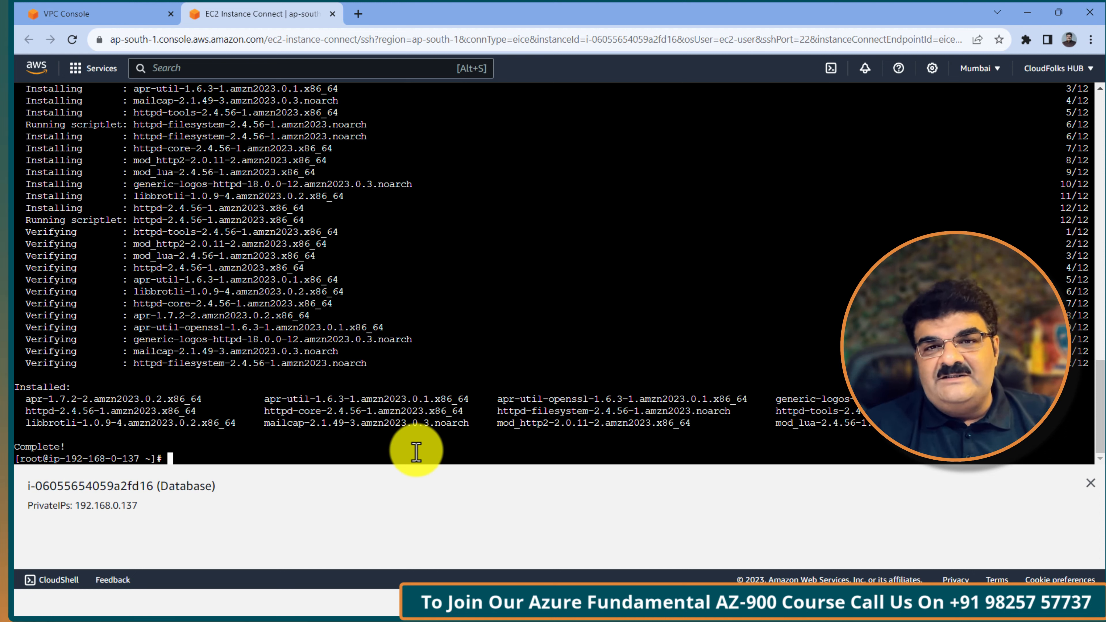
Review the NAT routing diagram in Microsoft Whiteboard and return to the VPC console
{"action": "left_click", "coordinate": [109, 16]}
{"action": "left_click", "coordinate": [651, 604]}
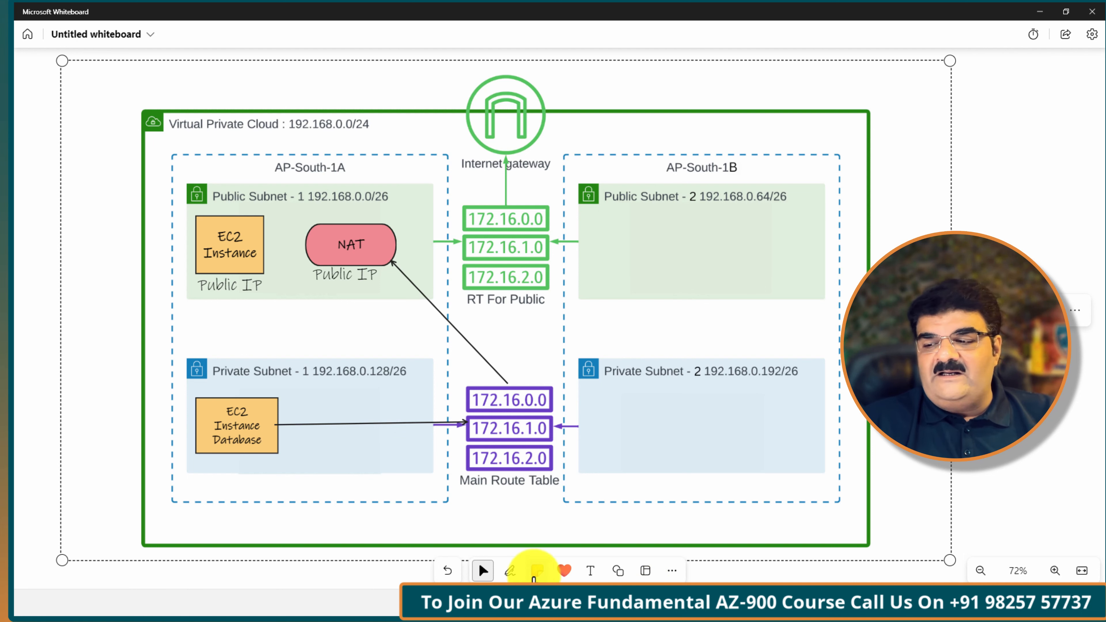
{"action": "left_click", "coordinate": [638, 598]}
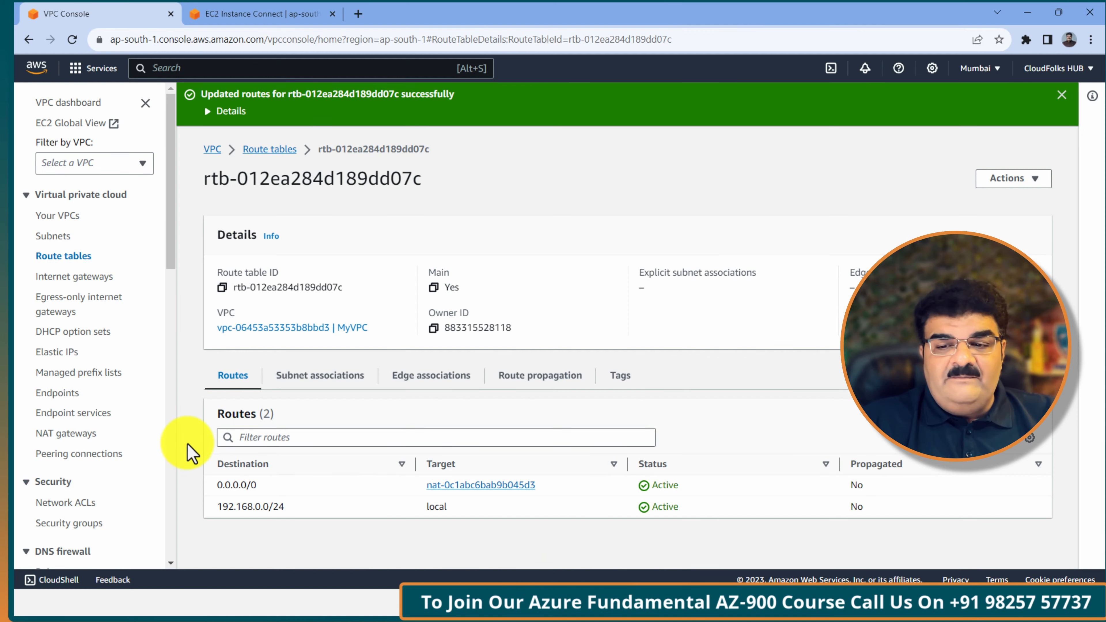
Delete the NAT gateway named NAT, confirming the deletion with the word delete
{"action": "left_click", "coordinate": [86, 434]}
{"action": "left_click", "coordinate": [296, 191]}
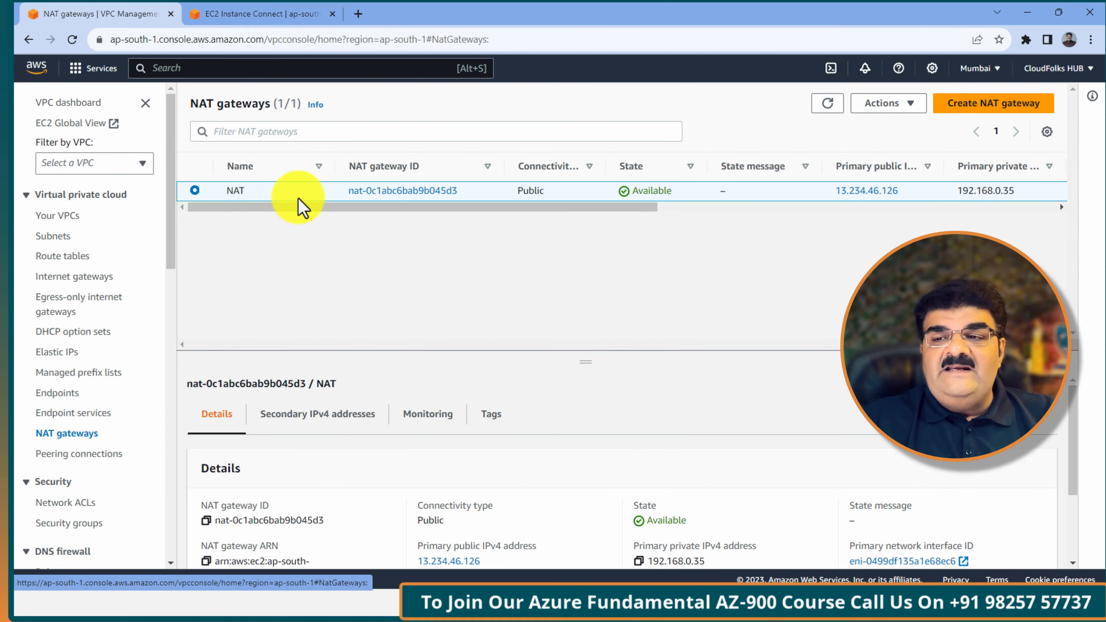
{"action": "left_click", "coordinate": [909, 108]}
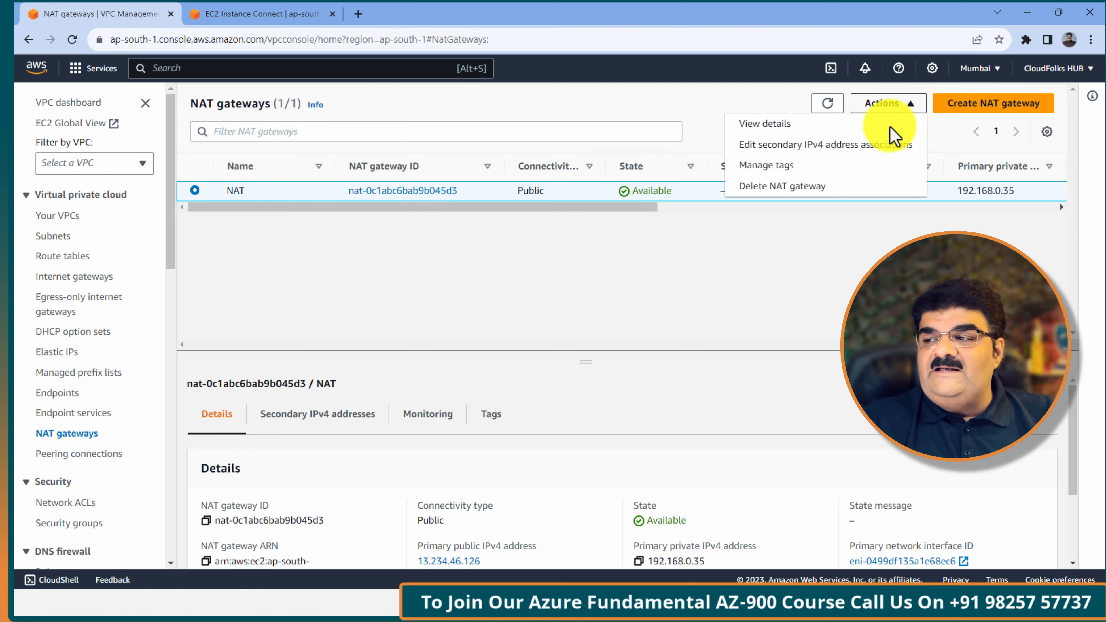
{"action": "left_click", "coordinate": [793, 187]}
{"action": "left_click", "coordinate": [545, 422]}
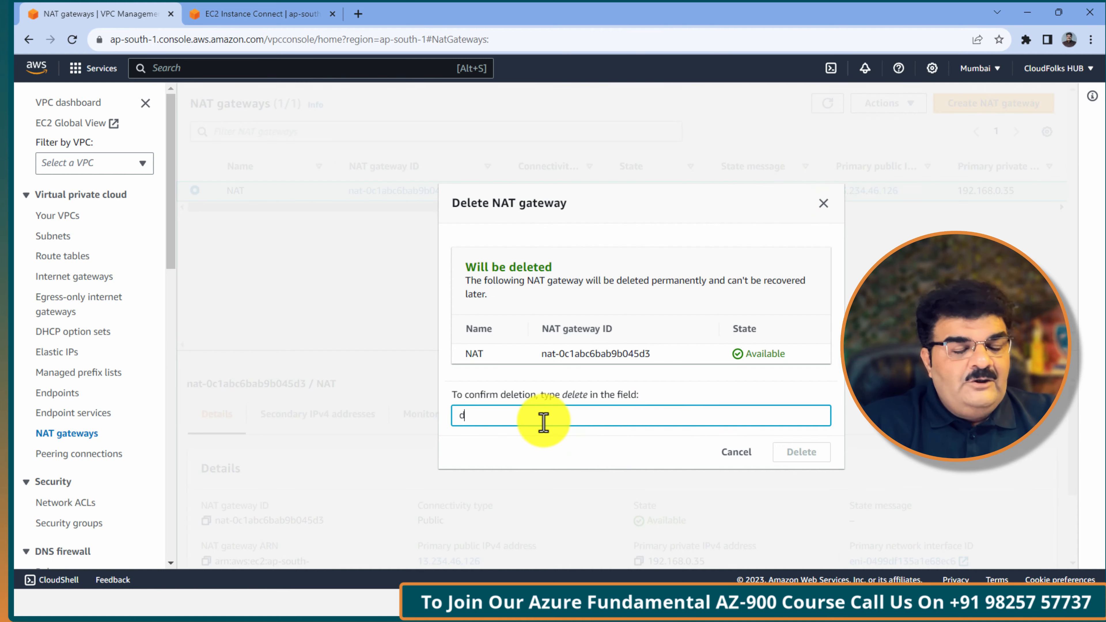
{"action": "type", "text": "delete"}
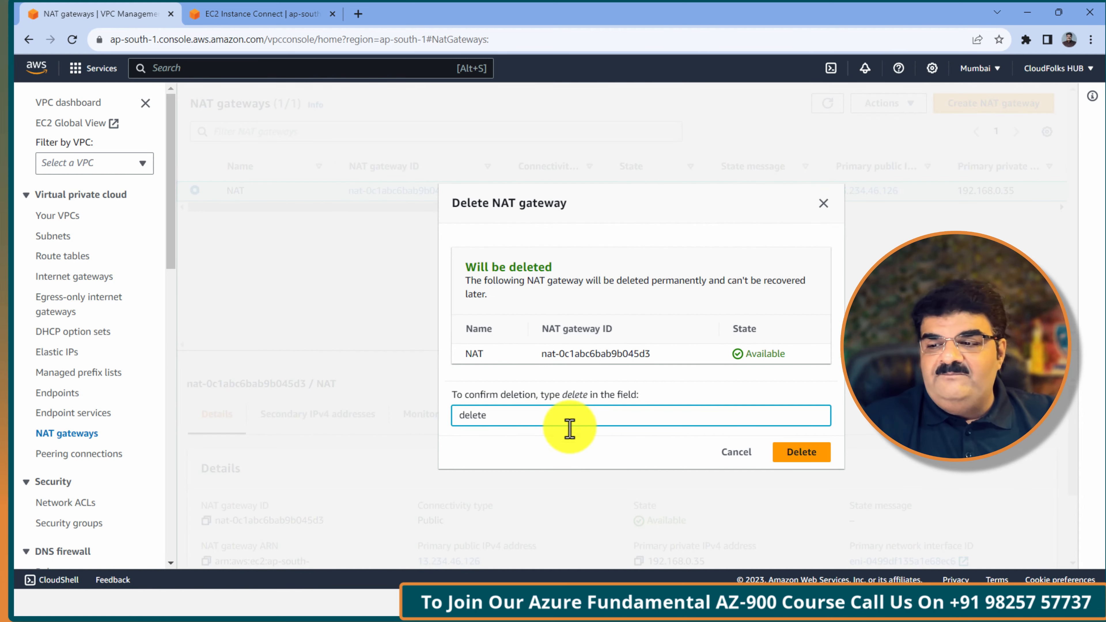
{"action": "left_click", "coordinate": [802, 453]}
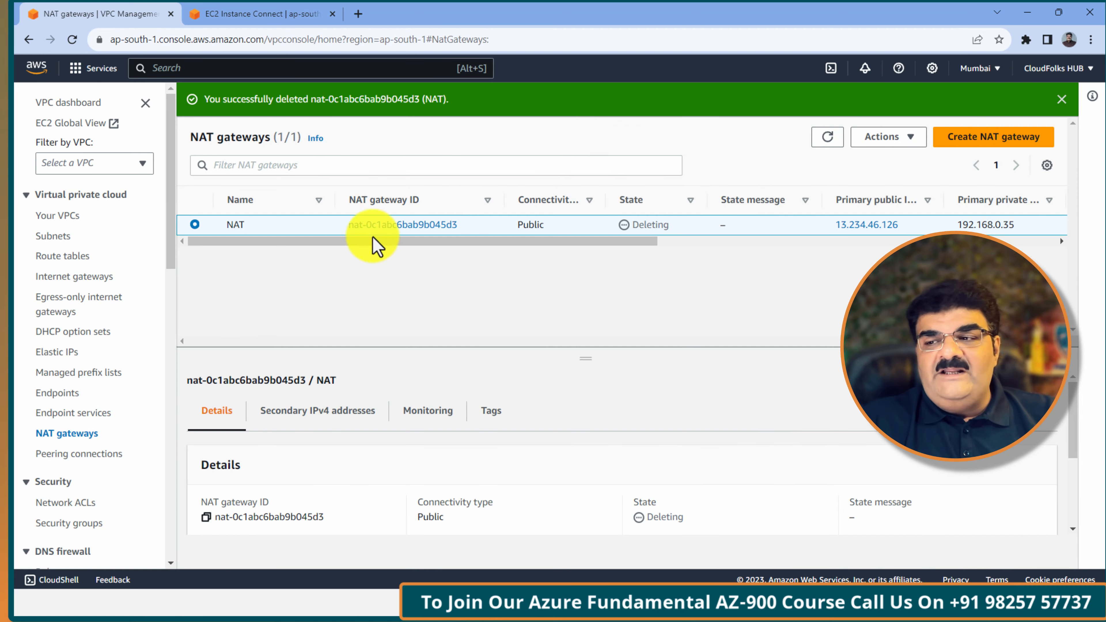
Examine the NAT gateway's public IP and the matching Elastic IP entry, and refresh the gateway's deletion state
{"action": "scroll", "coordinate": [545, 242], "scroll_direction": "right", "scroll_amount": 3}
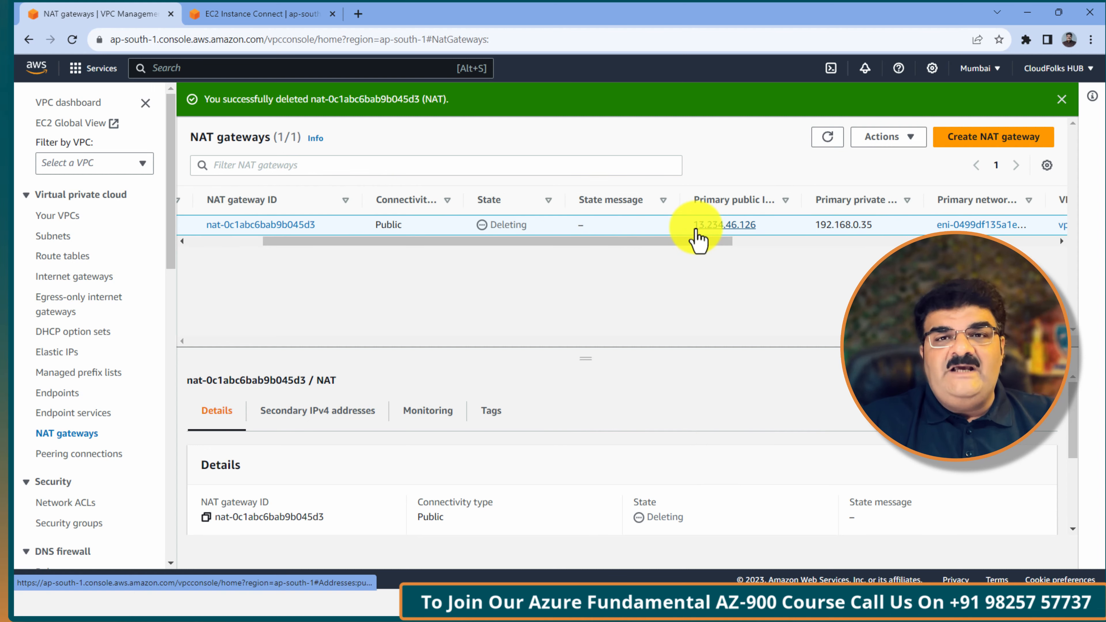
{"action": "left_click", "coordinate": [68, 353]}
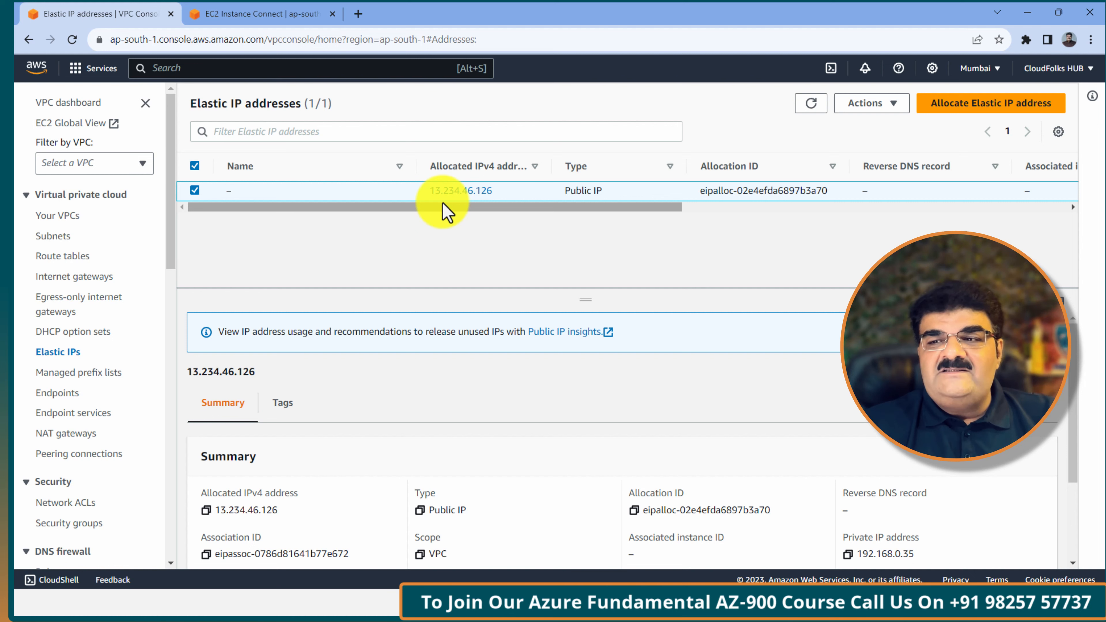
{"action": "left_click", "coordinate": [68, 435]}
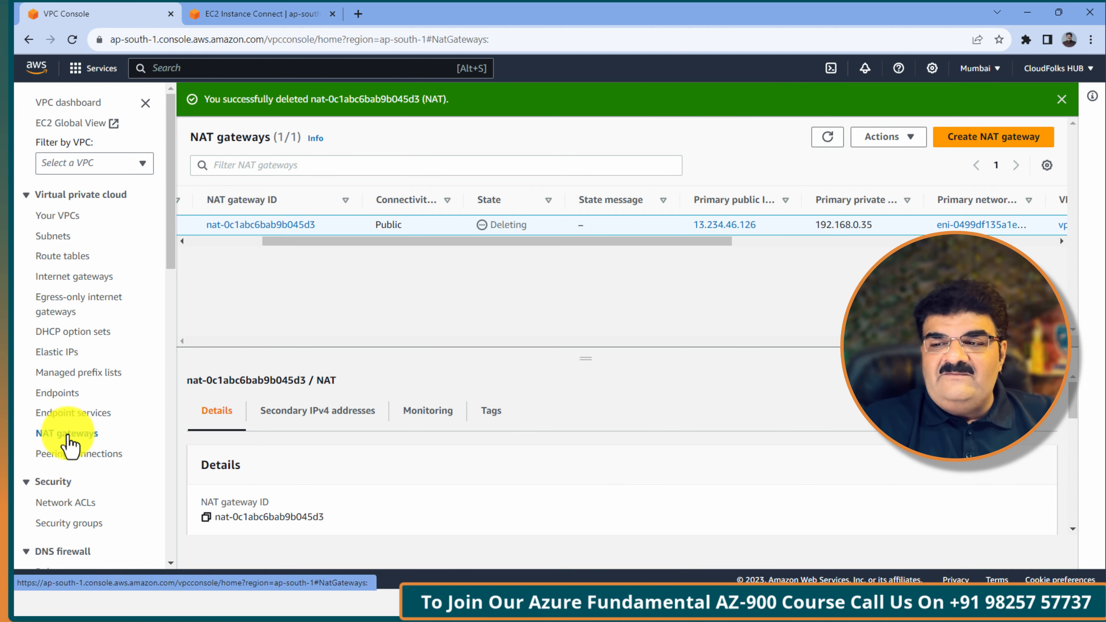
{"action": "left_click", "coordinate": [828, 137]}
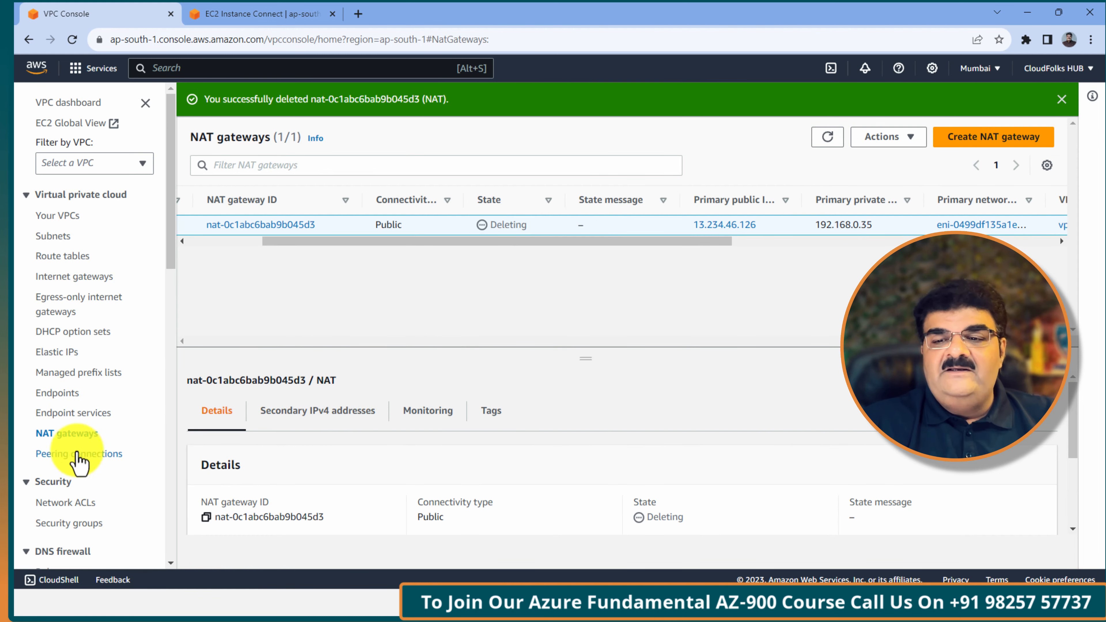
Try to release the Elastic IP address 13.234.46.126, read the dialog's explanation and dismiss it
{"action": "left_click", "coordinate": [63, 354]}
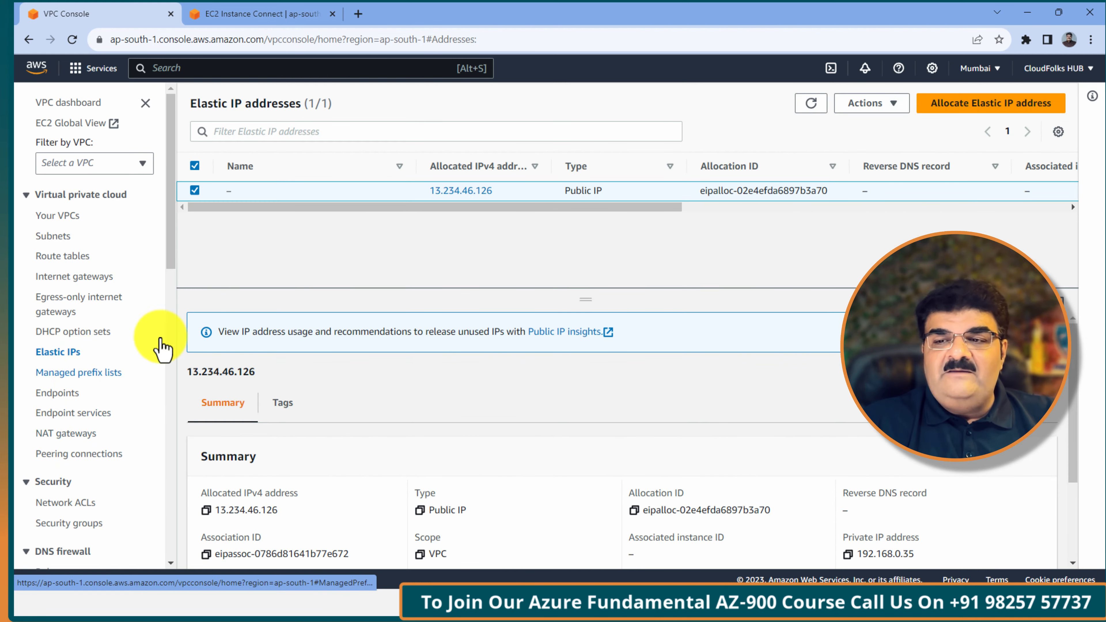
{"action": "left_click", "coordinate": [867, 103]}
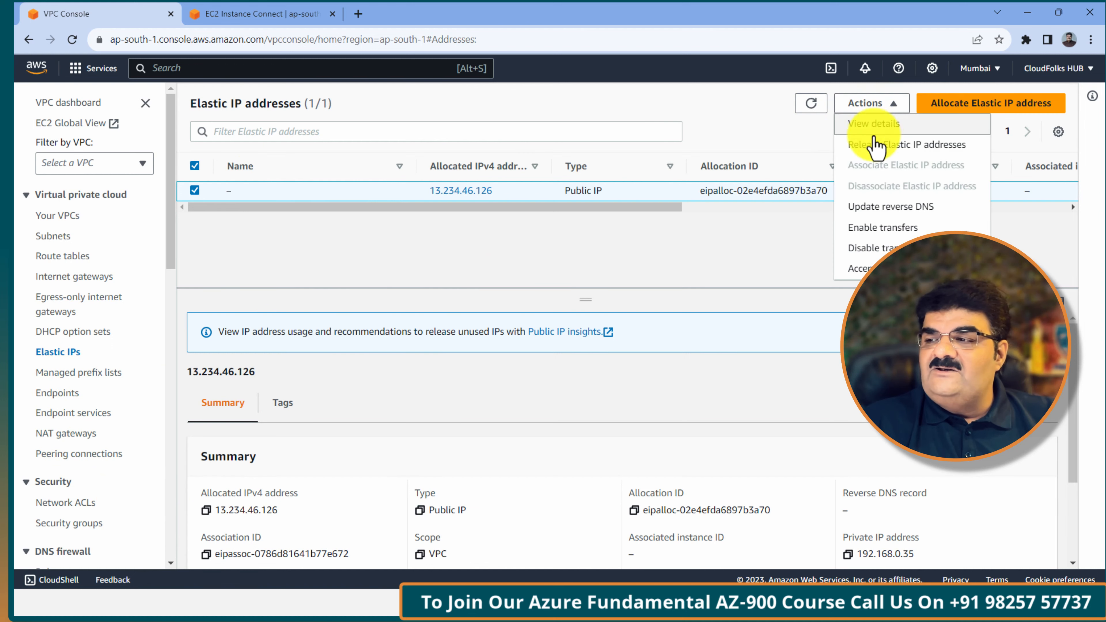
{"action": "left_click", "coordinate": [871, 161]}
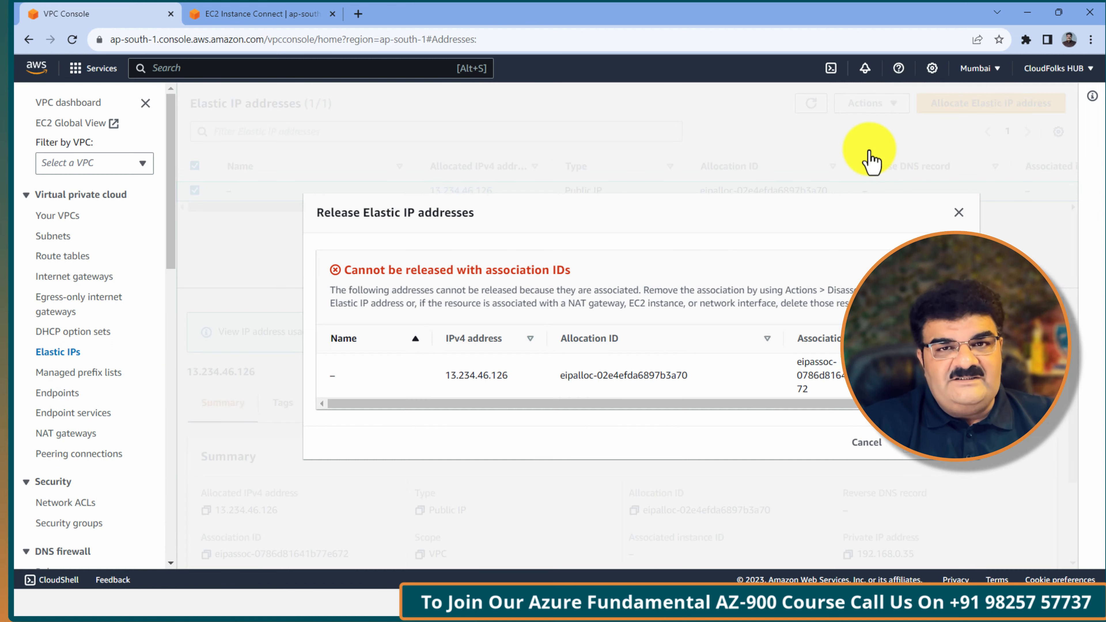
{"action": "left_click_drag", "start_coordinate": [344, 271], "coordinate": [586, 281]}
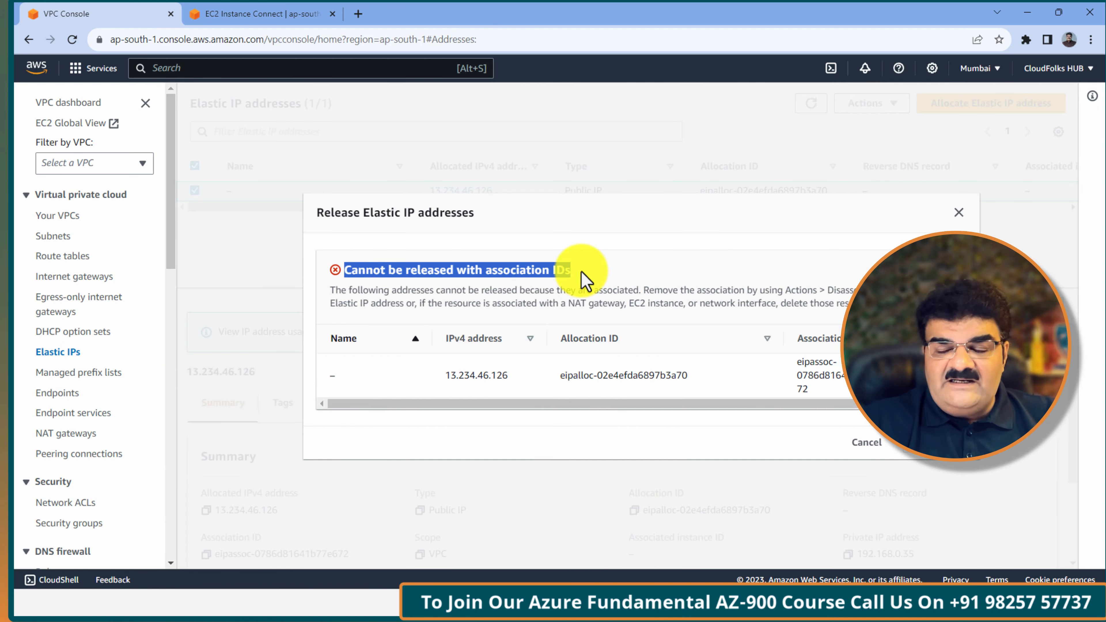
{"action": "left_click", "coordinate": [860, 444]}
Recheck the NAT gateway's deletion state with a refresh and return to the Elastic IP addresses list
{"action": "left_click", "coordinate": [68, 436]}
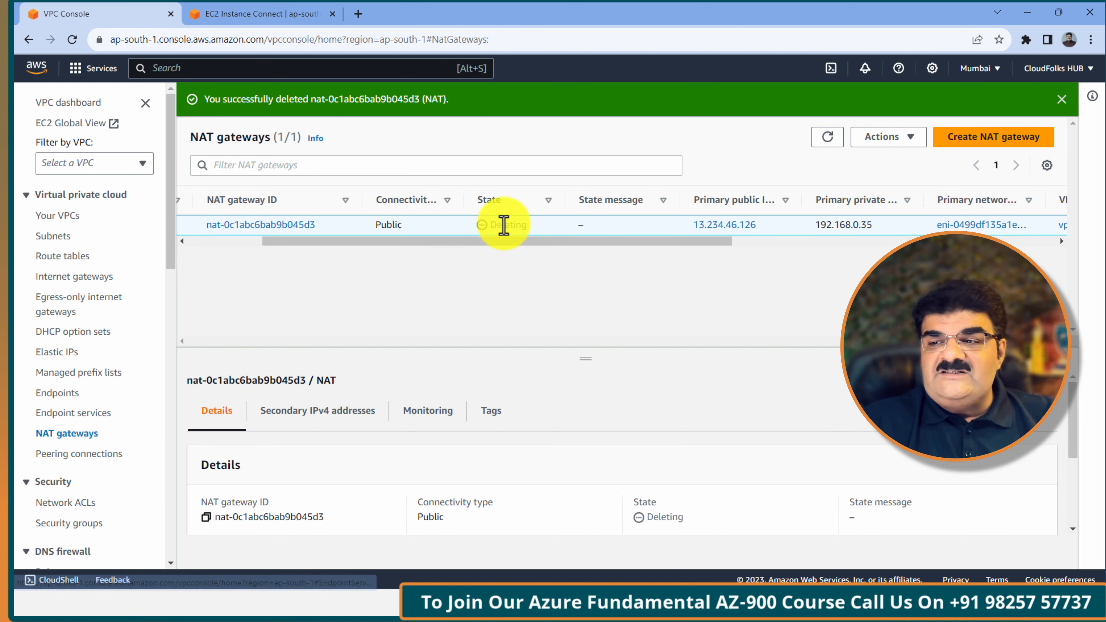
{"action": "left_click", "coordinate": [827, 138]}
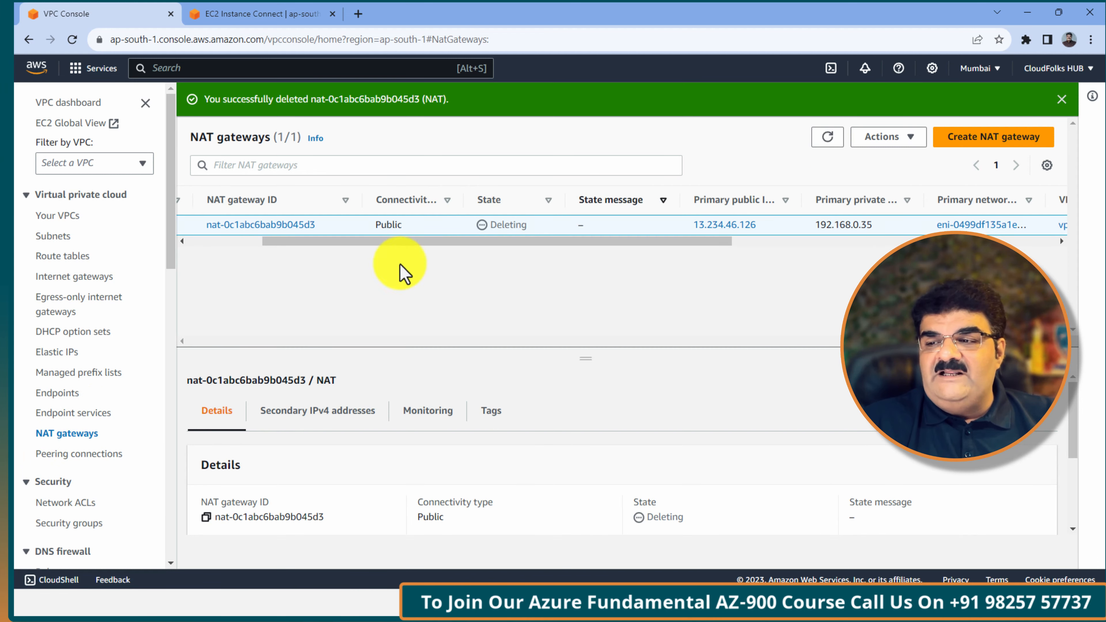
{"action": "left_click", "coordinate": [57, 352]}
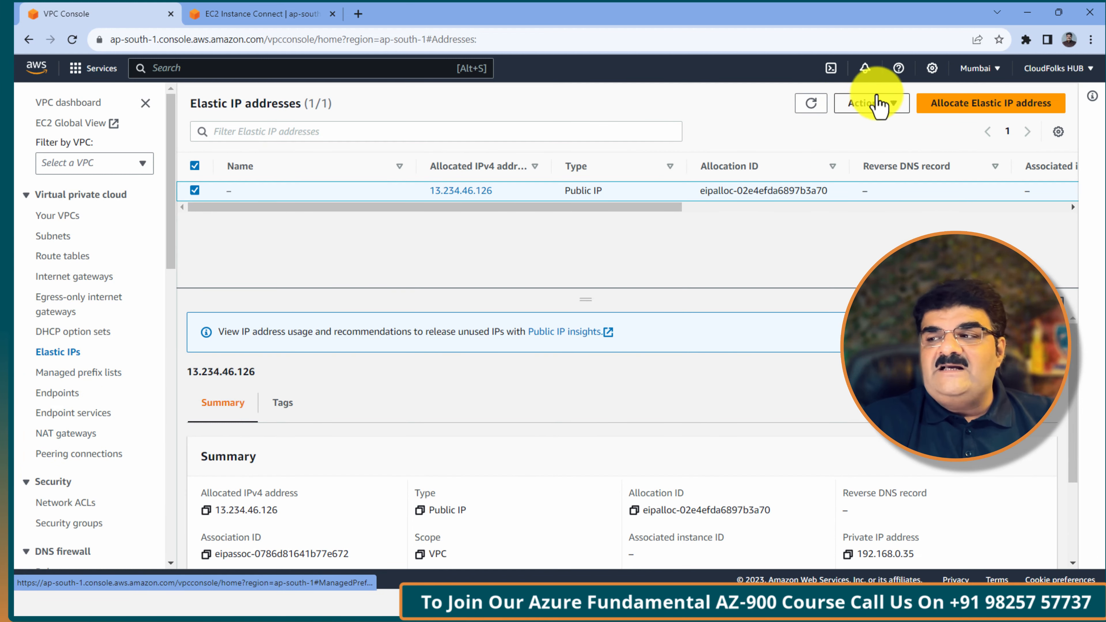